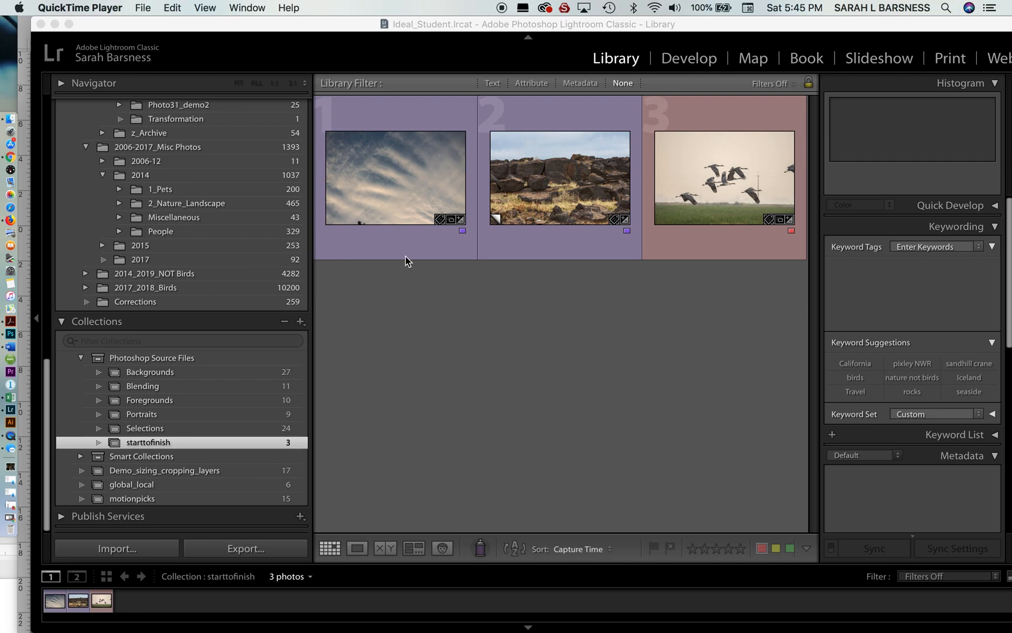
- View the sky, rock wall and flying cranes photos of the starttofinish collection one after another at large size
click(388, 192)
click(387, 191)
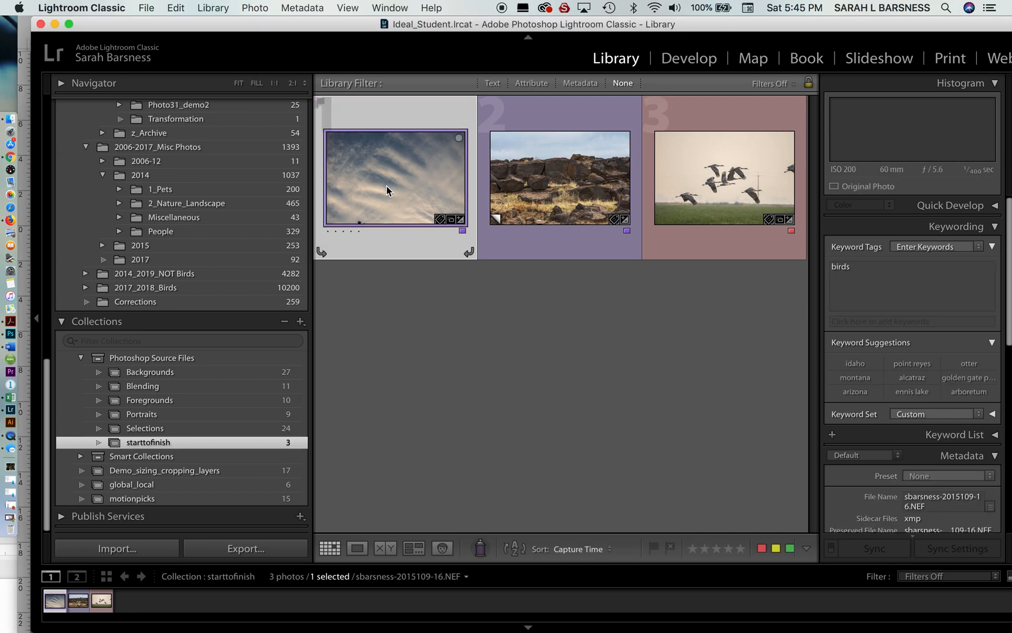
key(e)
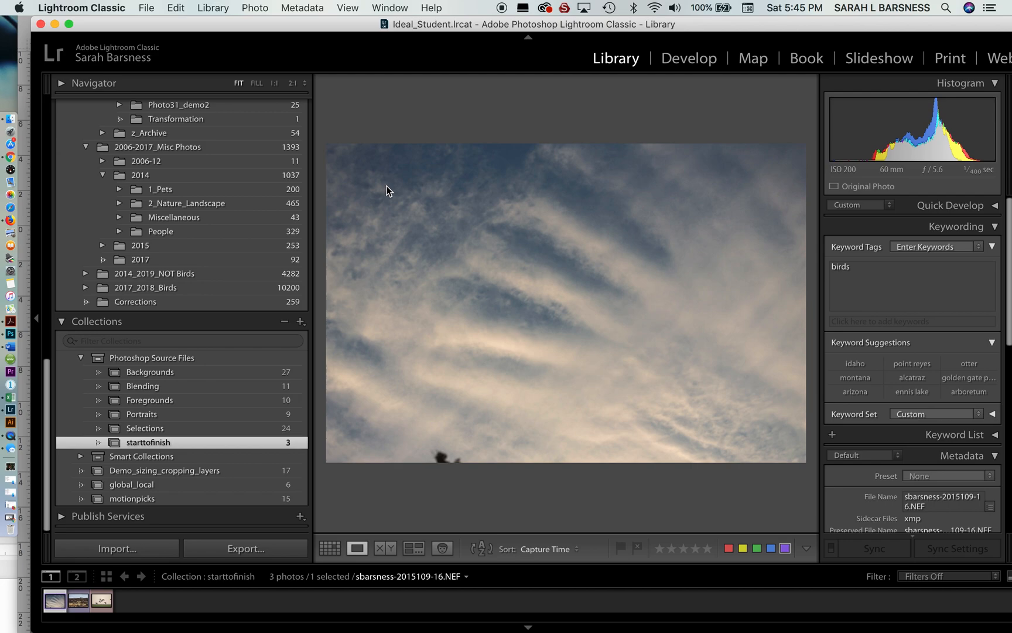
key(Right)
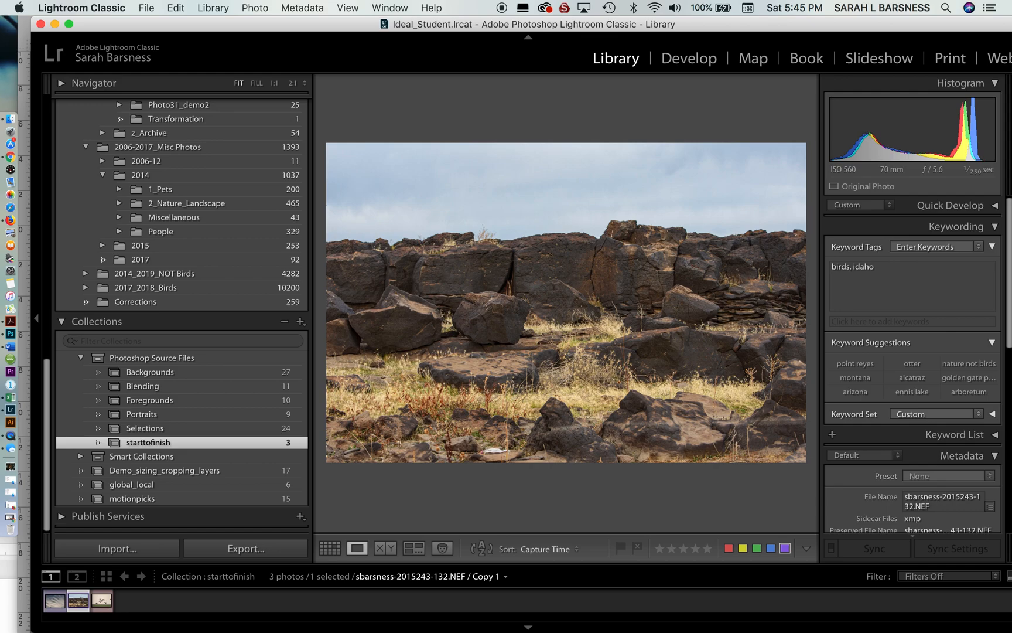
key(Right)
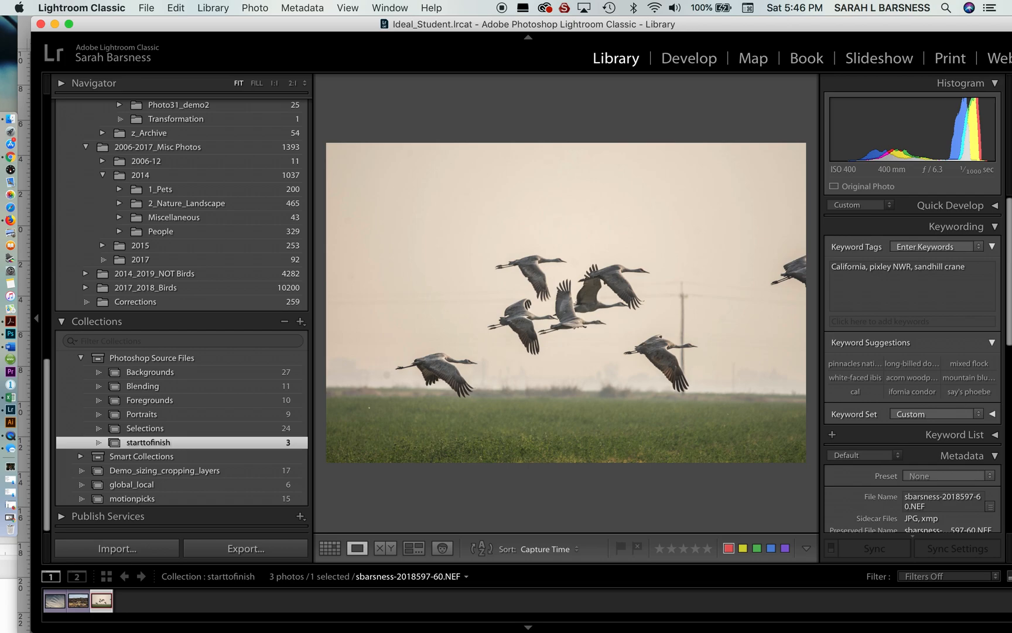
- Review the Develop settings of the sky, rock wall and cranes photos in turn, starting with the sky
key(g)
click(423, 190)
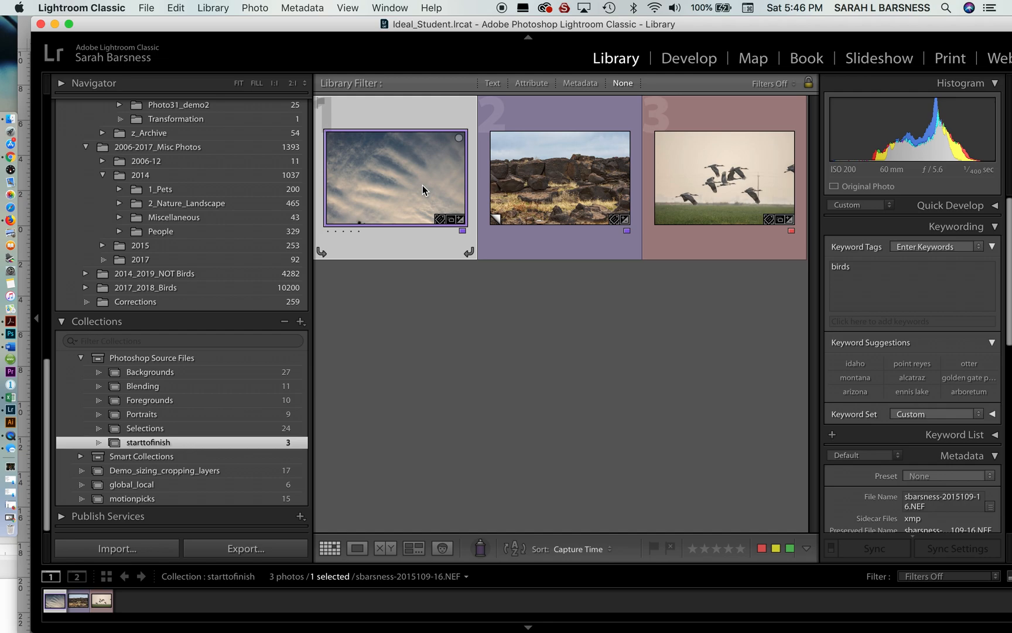
click(703, 60)
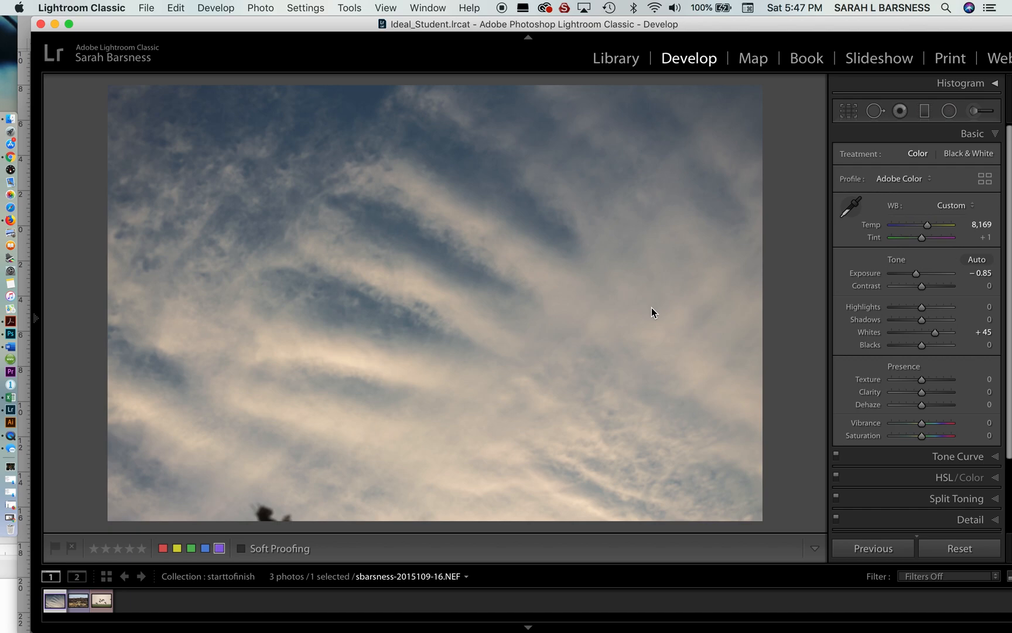
key(Right)
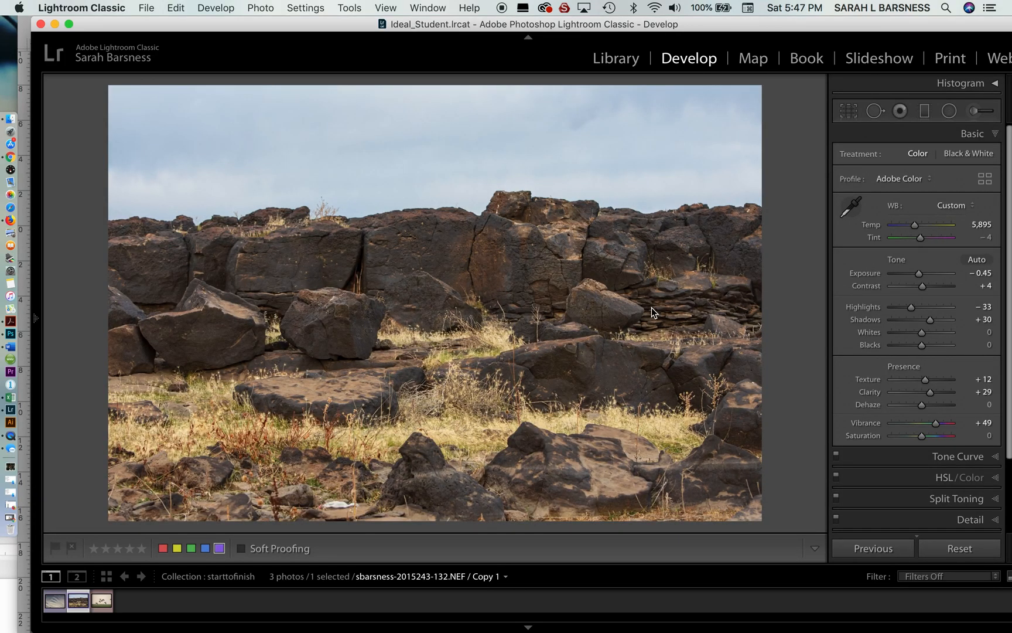
key(Right)
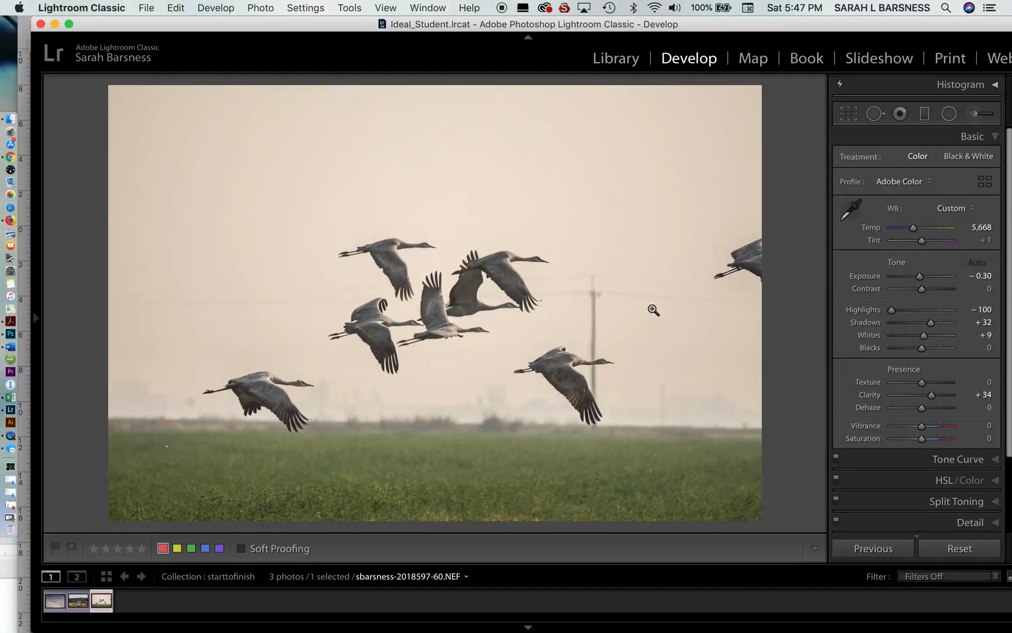
- Open all three photos of the collection as layers in one Photoshop document and switch to Photoshop
key(g)
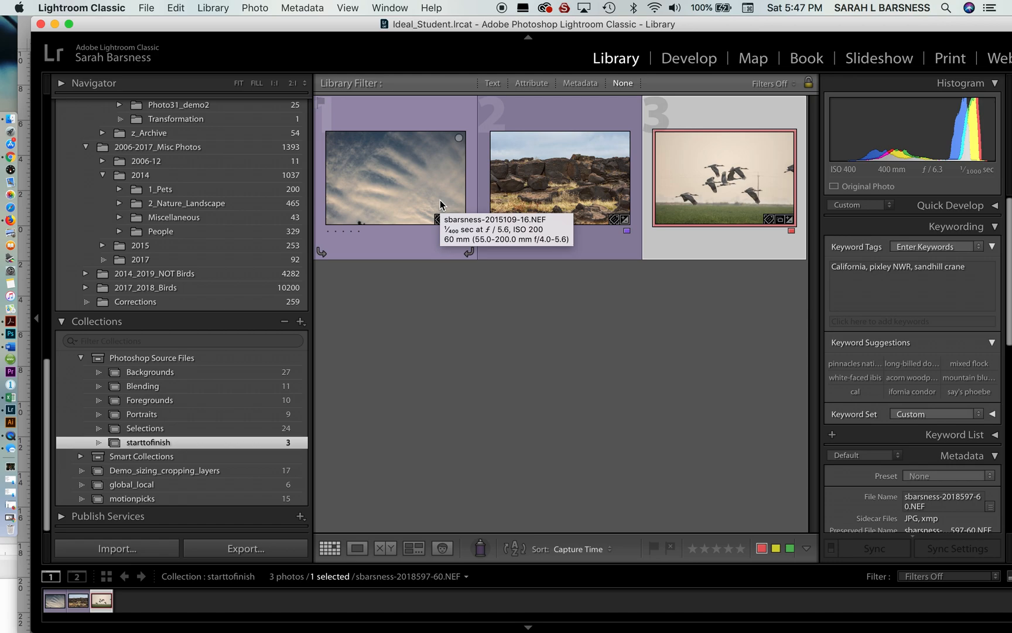
key(super+a)
click(256, 8)
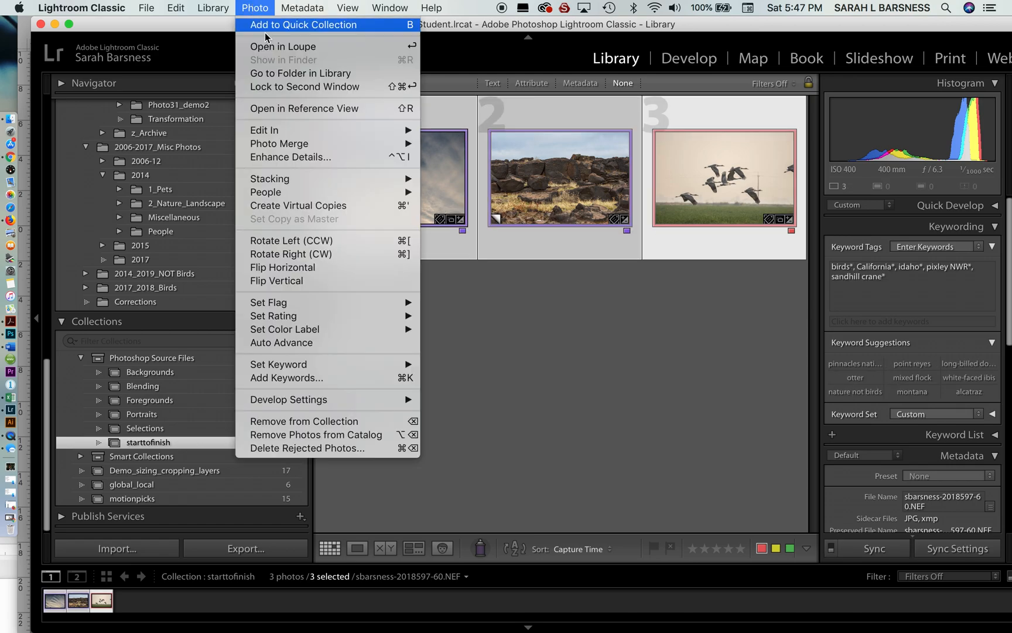
mouse_move(293, 131)
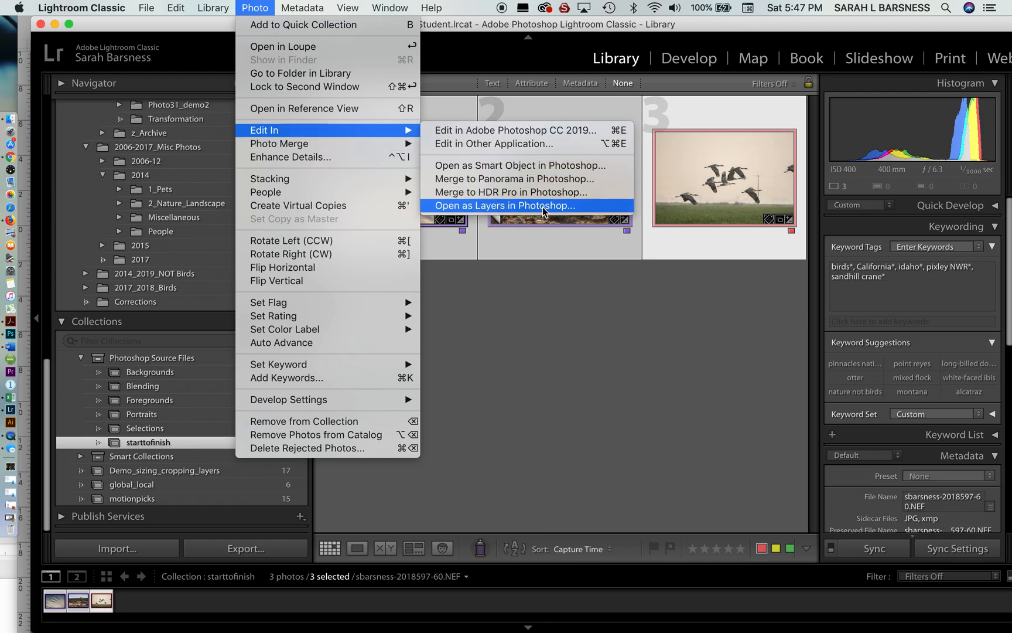
click(561, 366)
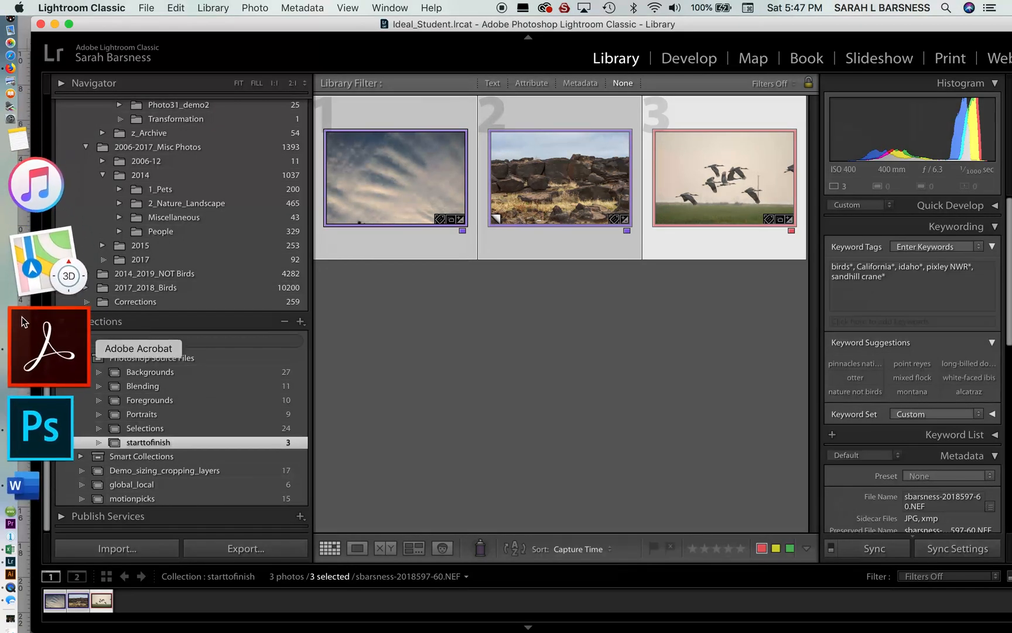
click(31, 338)
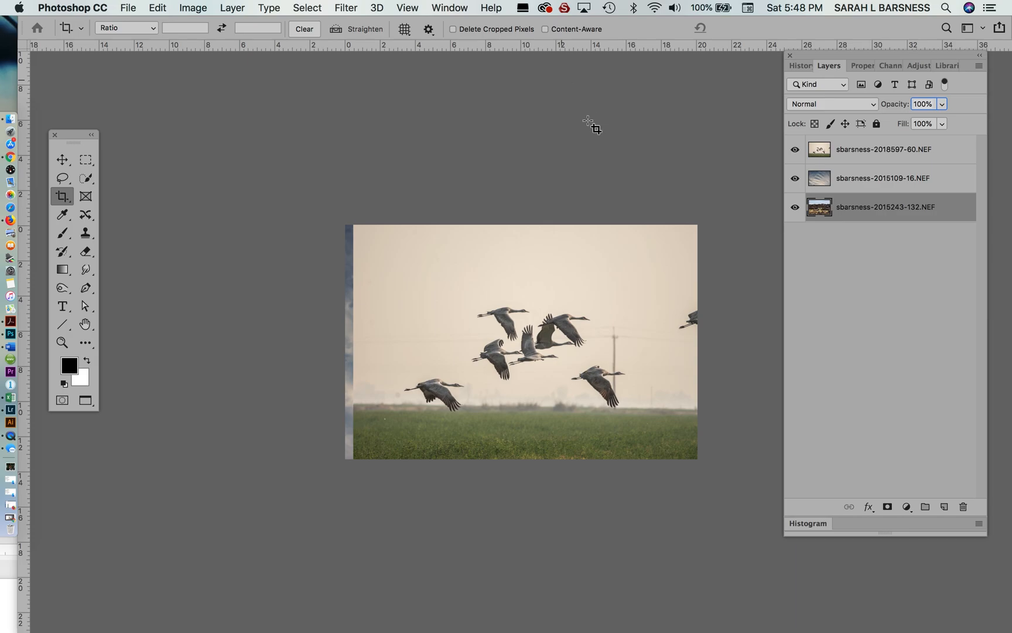
- Hide the cranes and sky layers and make the rock wall layer active, with the whole image in view
click(867, 154)
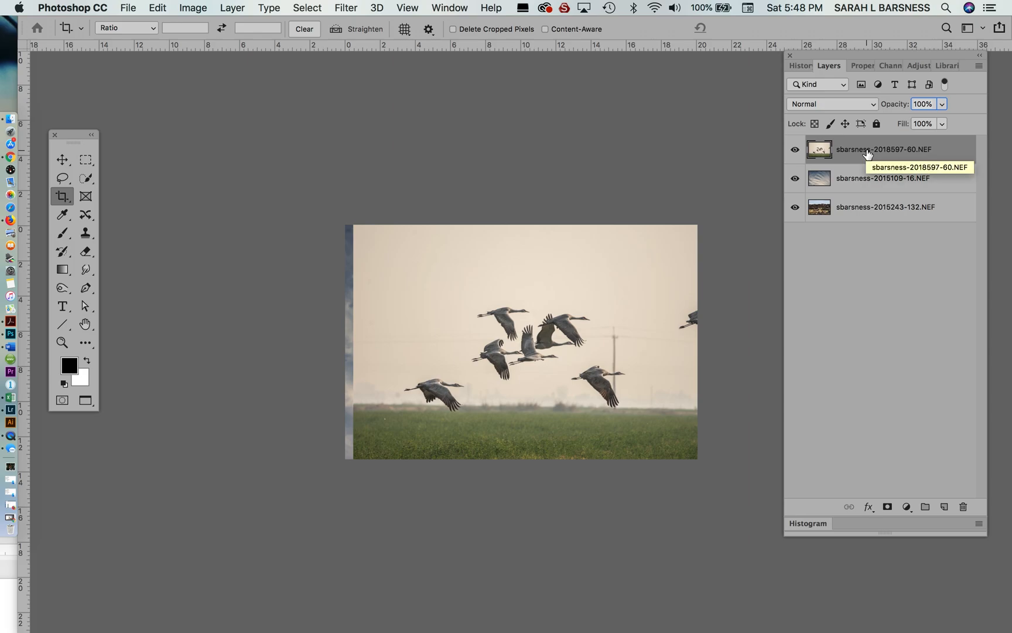
click(796, 152)
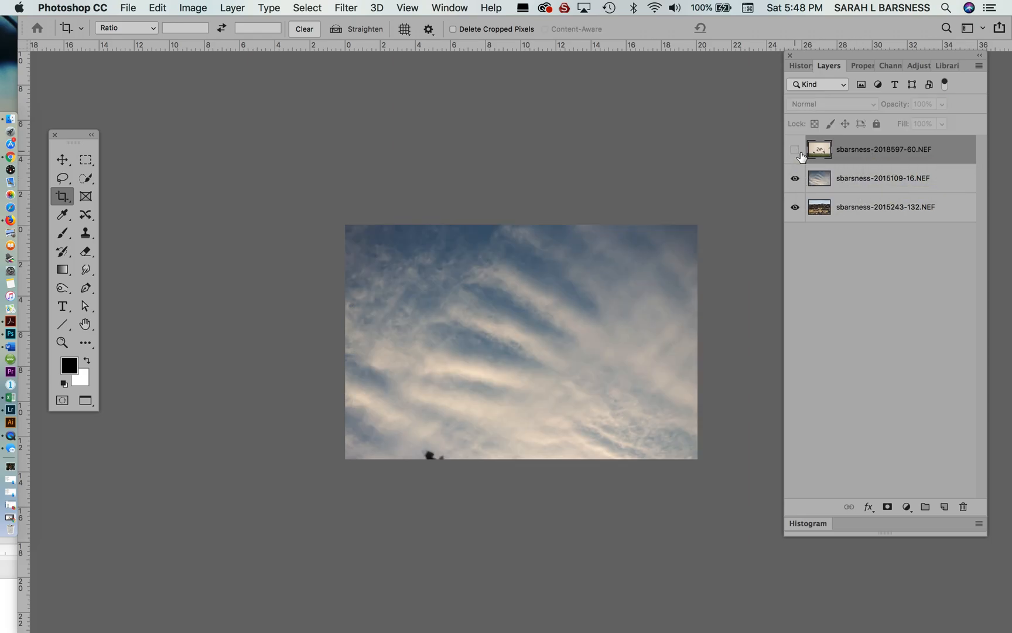
click(795, 178)
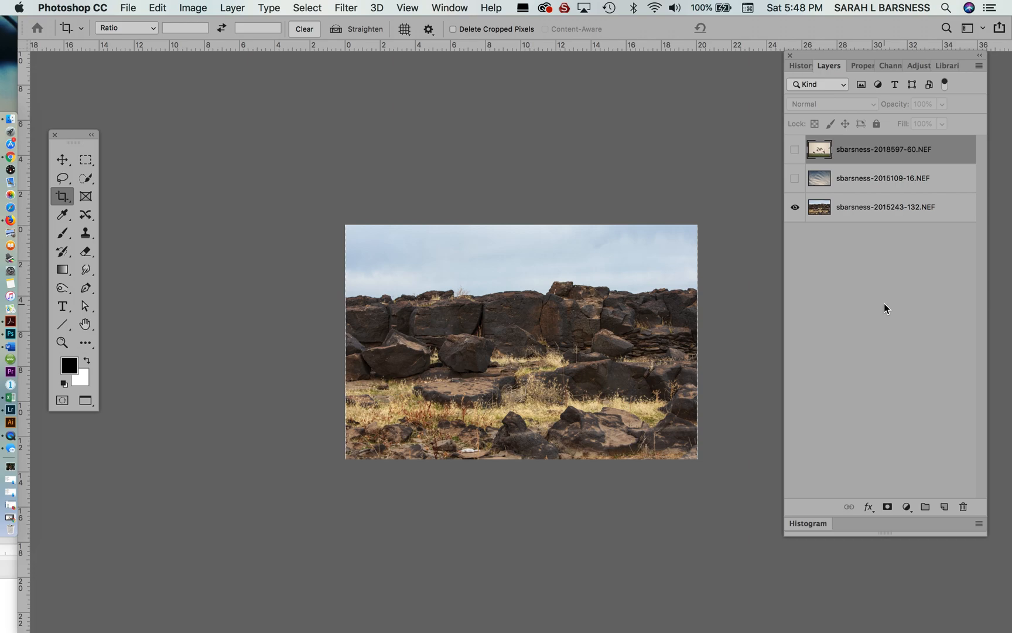
key(super+0)
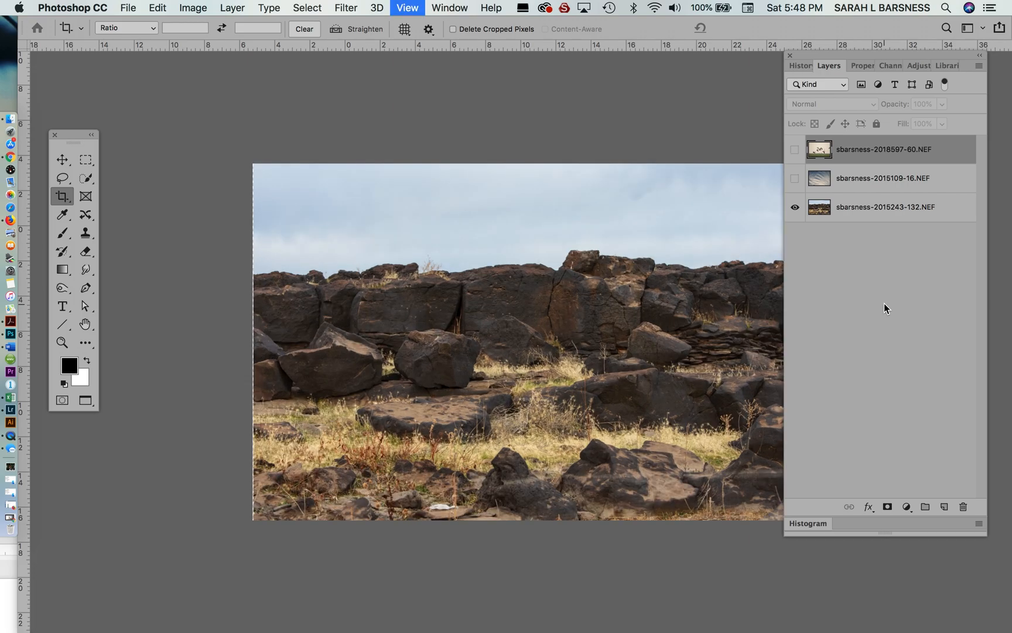
key(super+minus)
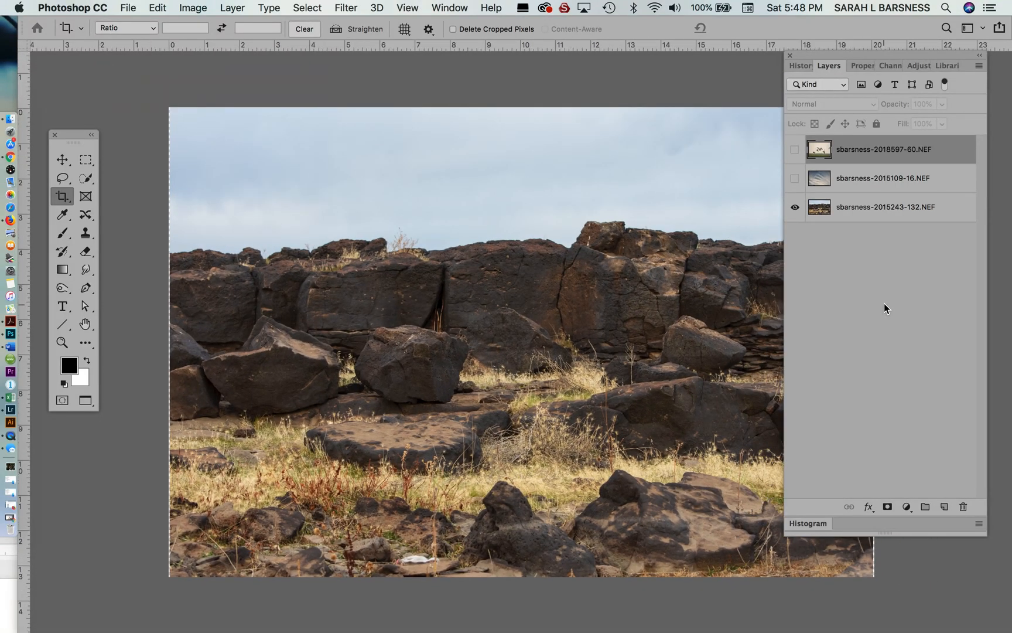
drag(877, 55, 967, 63)
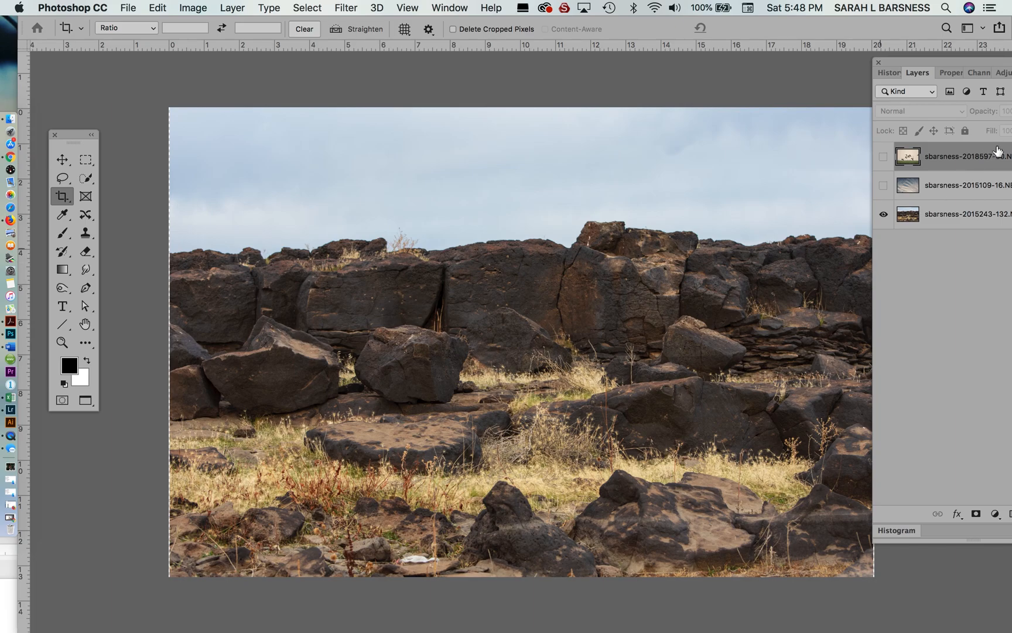
click(989, 214)
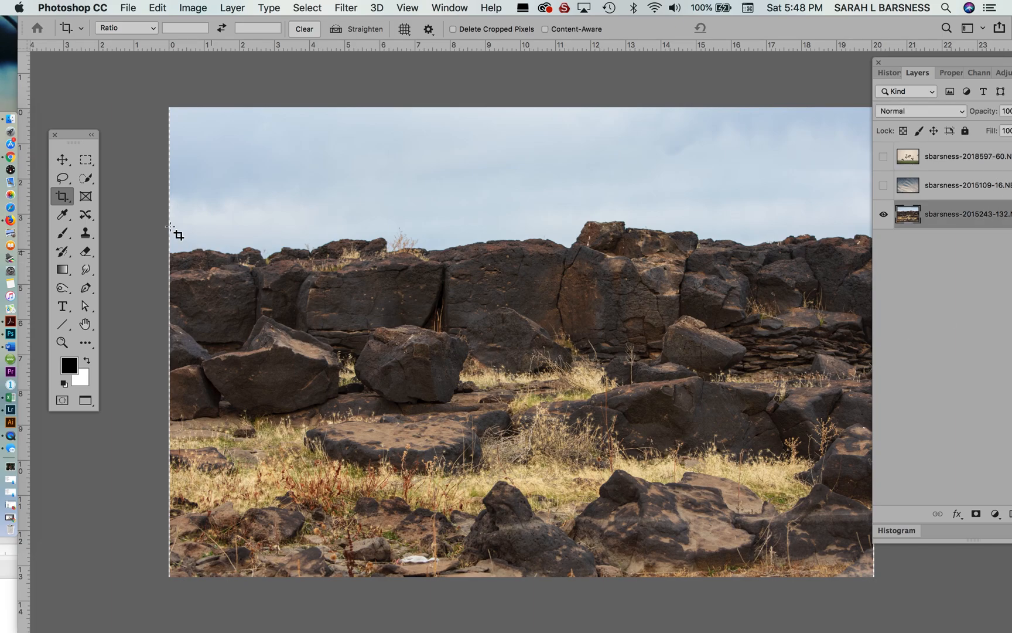
- Choose the Quick Selection tool and enlarge its brush to 400
drag(86, 178, 149, 177)
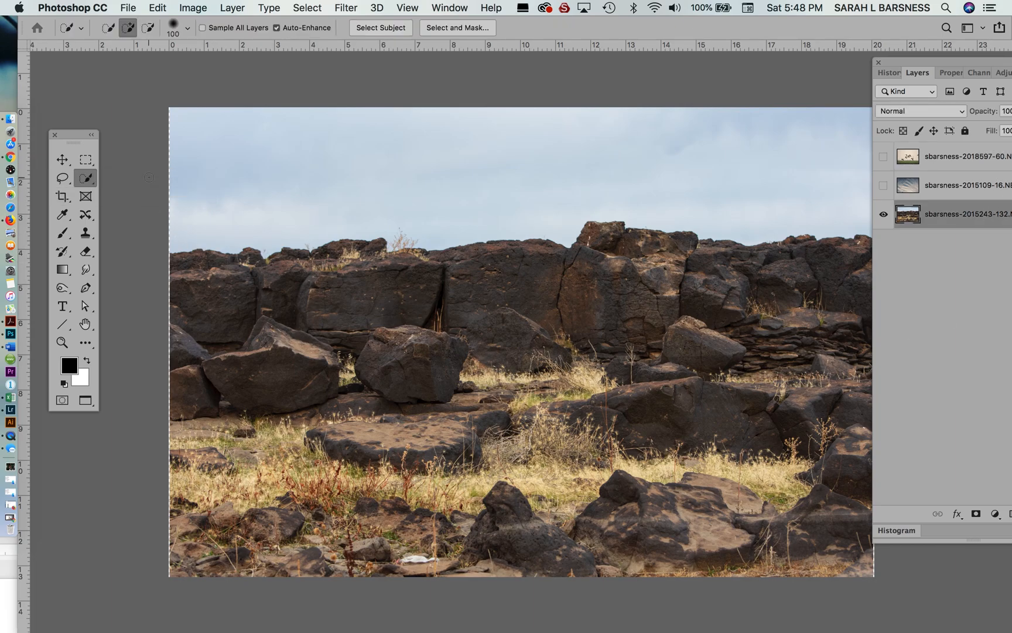
key(bracketright)
key(bracketright)
key(bracketright)
key(bracketright)
key(bracketright)
key(bracketright)
key(bracketright)
- Try selecting the rocks and grass and masking out the sky above them, and undo both the mask and the selection
drag(255, 362, 232, 324)
mouse_move(322, 312)
mouse_down()
mouse_move(619, 297)
mouse_move(615, 276)
mouse_move(679, 289)
mouse_move(826, 293)
mouse_move(848, 331)
mouse_move(853, 496)
mouse_move(805, 525)
mouse_move(782, 374)
mouse_move(682, 369)
mouse_move(593, 393)
mouse_up()
mouse_move(653, 461)
mouse_down()
mouse_move(627, 498)
mouse_move(611, 488)
mouse_move(489, 527)
mouse_move(375, 531)
mouse_move(275, 504)
mouse_move(214, 534)
mouse_up()
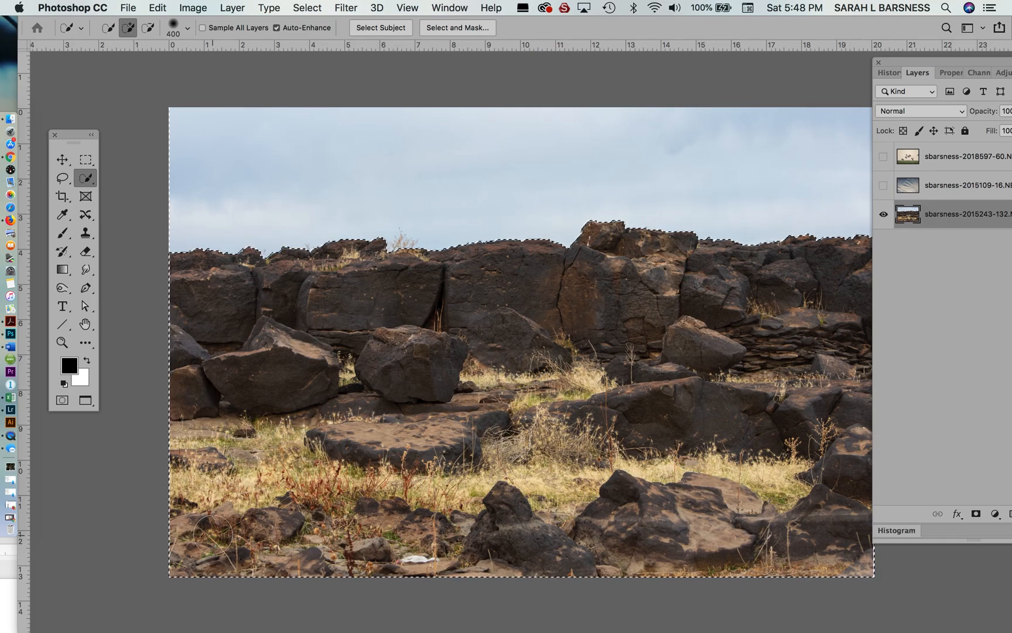
click(976, 514)
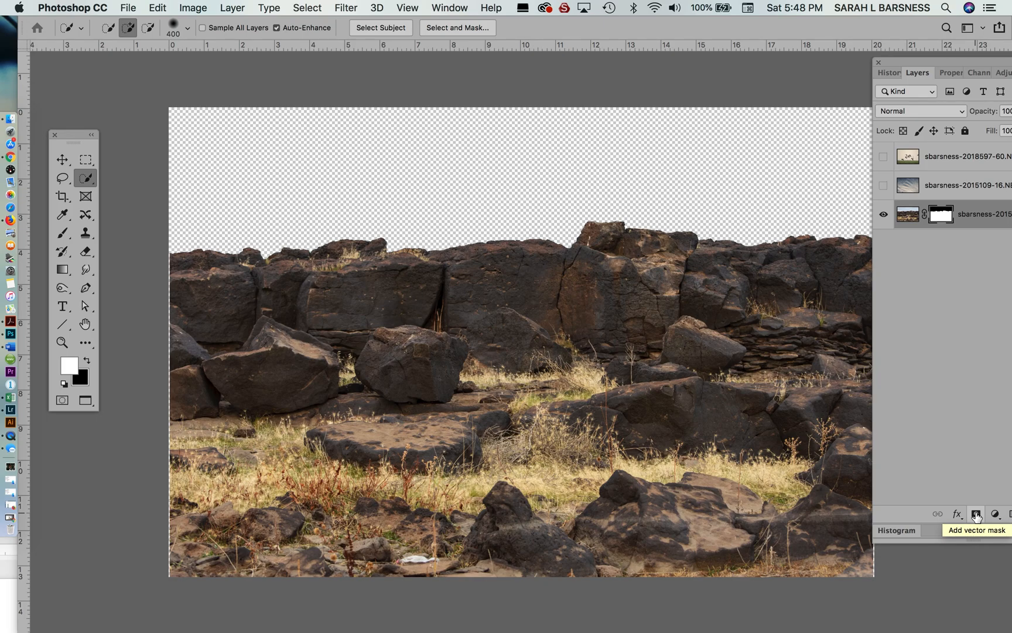
key(super+z)
key(super+z)
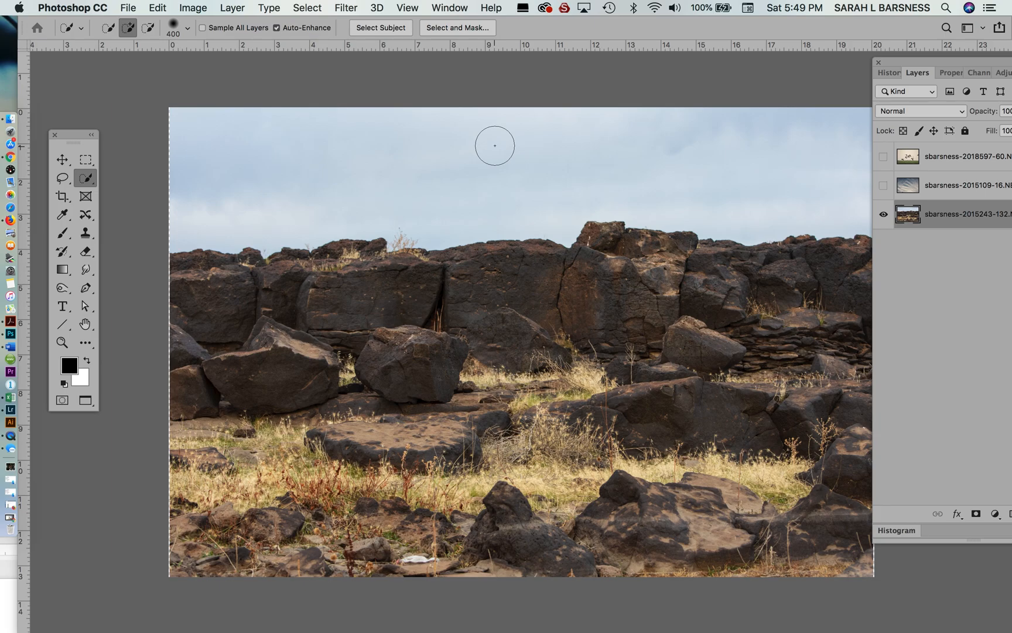
- Select the sky of the rock wall layer, add a layer mask from it and invert the mask to show the rocks
drag(495, 145, 510, 157)
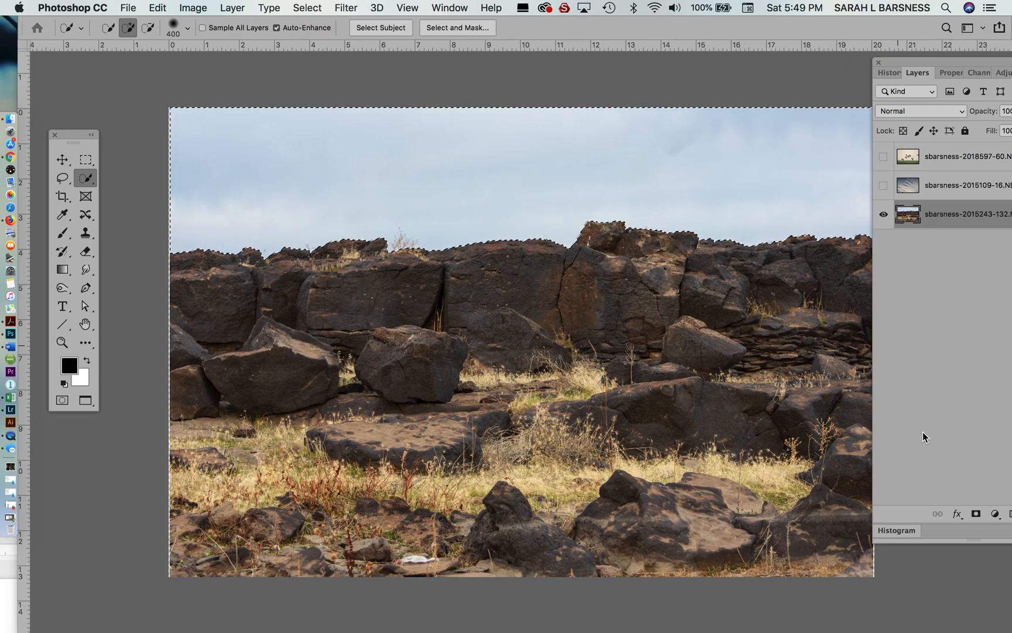
click(976, 515)
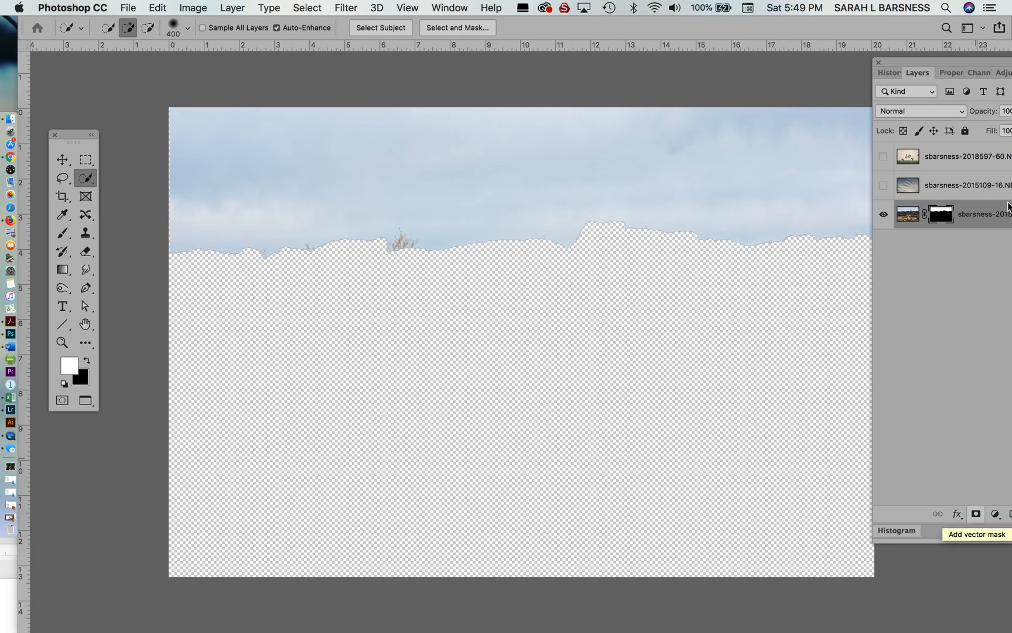
drag(990, 62, 955, 60)
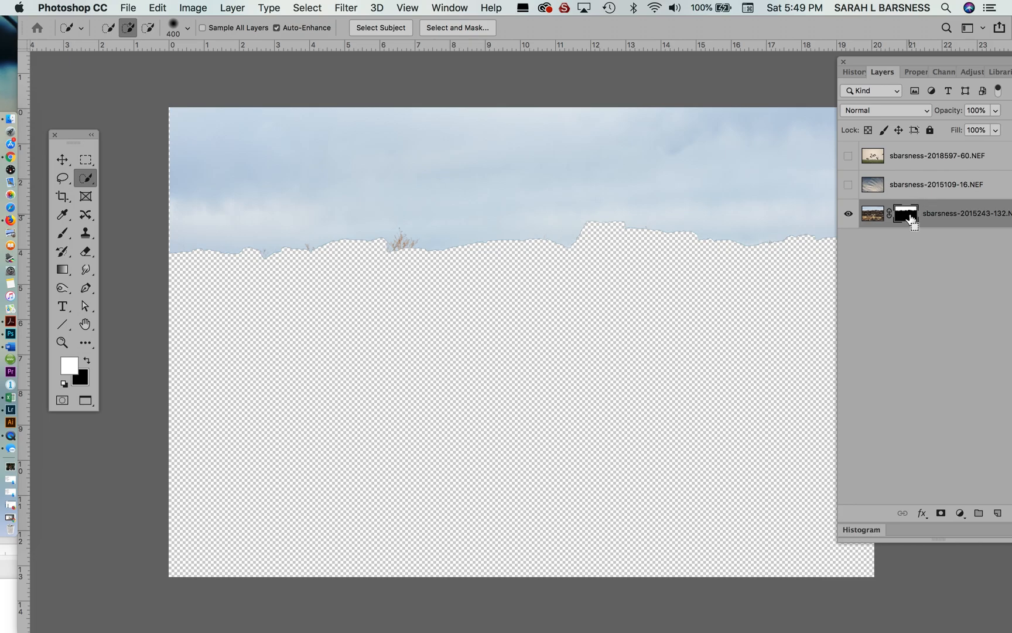
key(super+i)
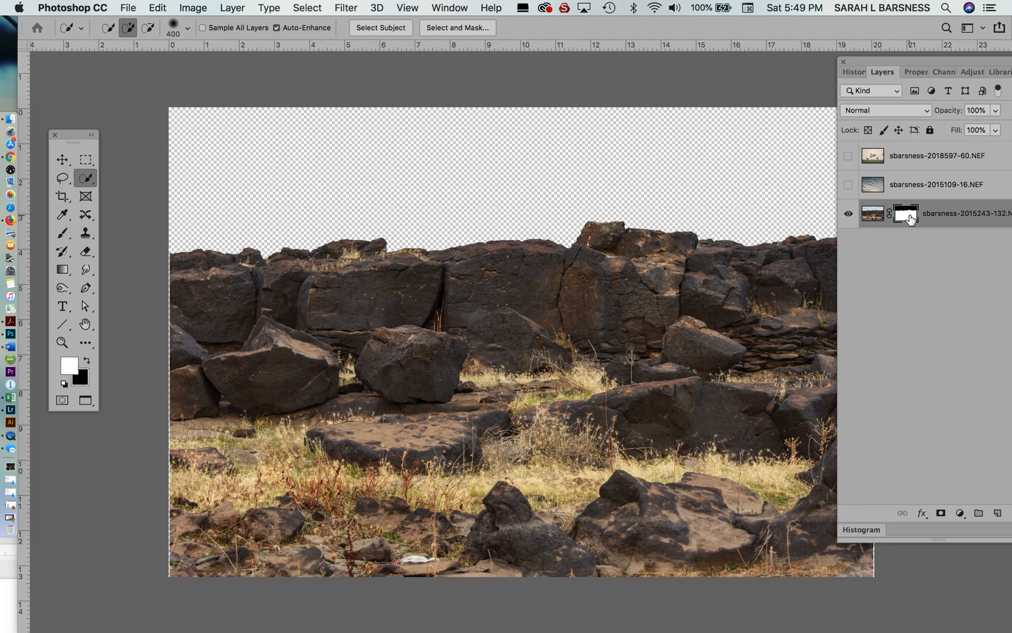
- Toggle the cloudy sky layer on and off to compare it with the masked rock wall below
click(848, 188)
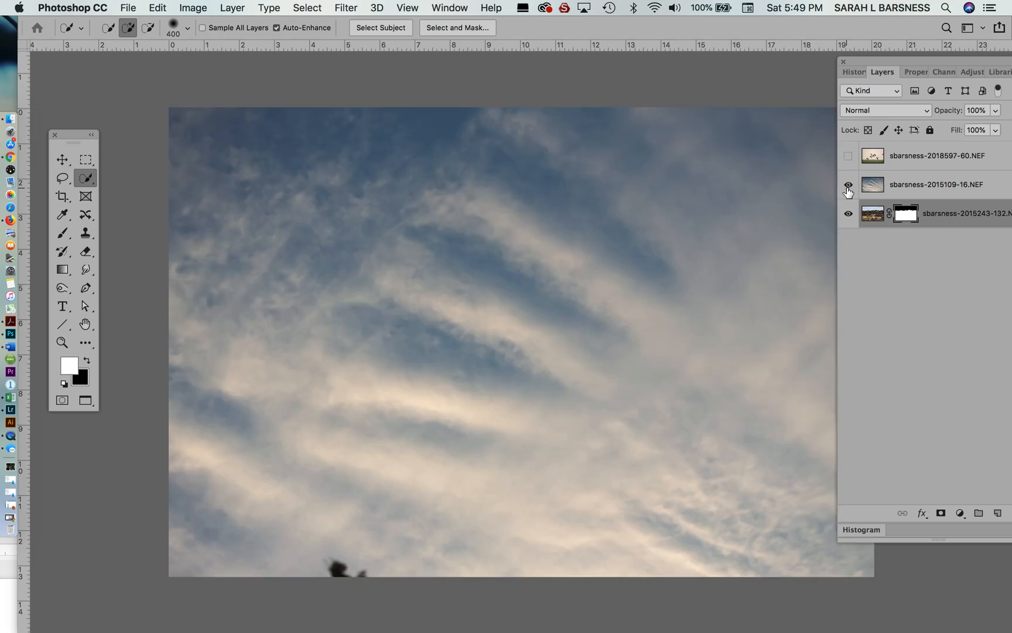
click(849, 186)
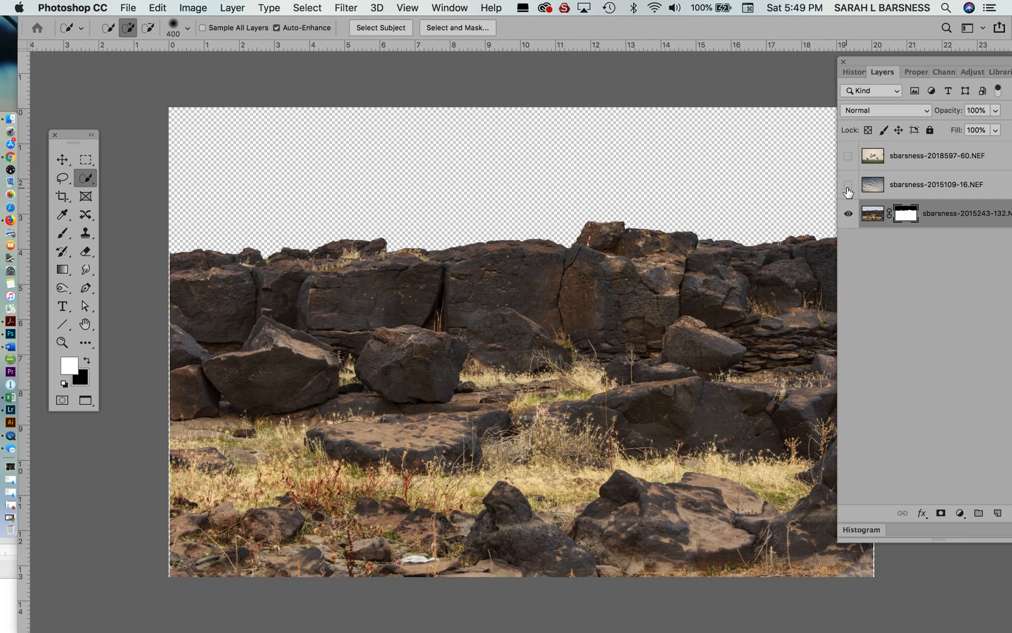
click(849, 186)
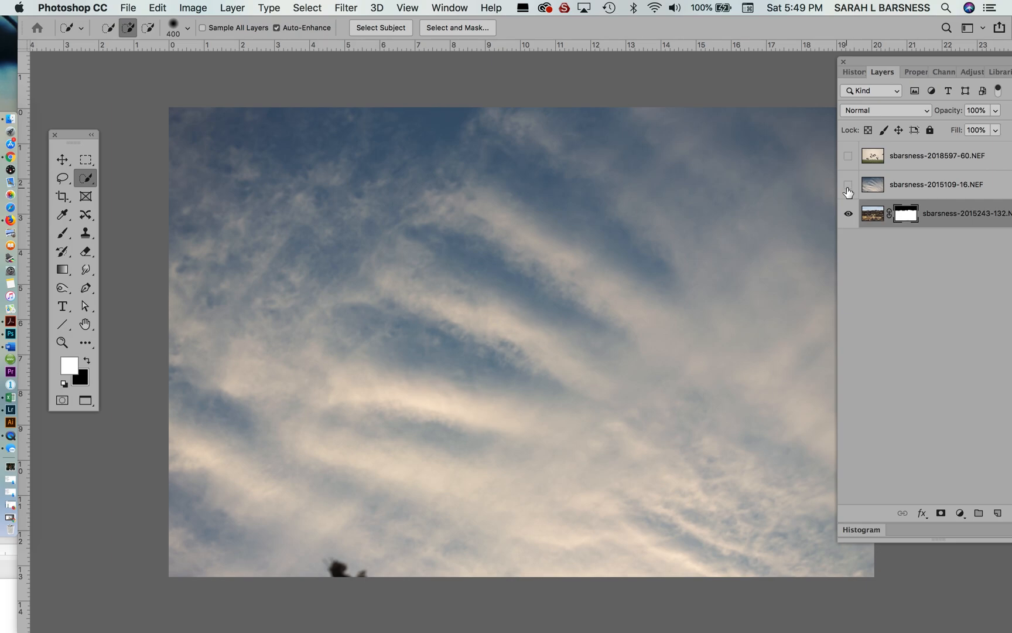
click(848, 186)
- Extend the canvas upward with the Crop tool to about 24 inches tall, leaving empty space above the rock wall
key(super+minus)
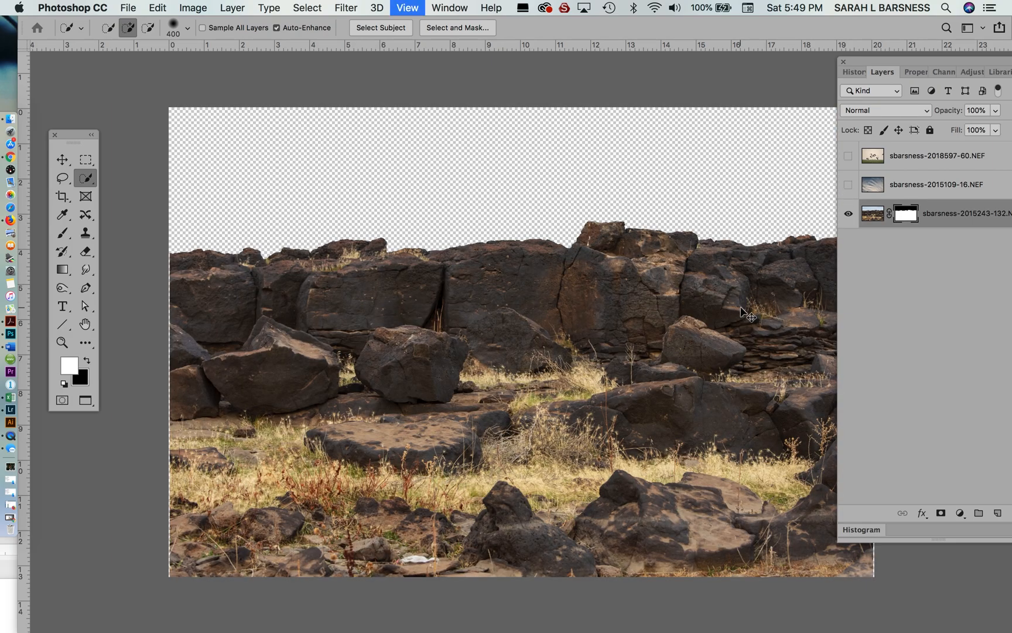
key(super+minus)
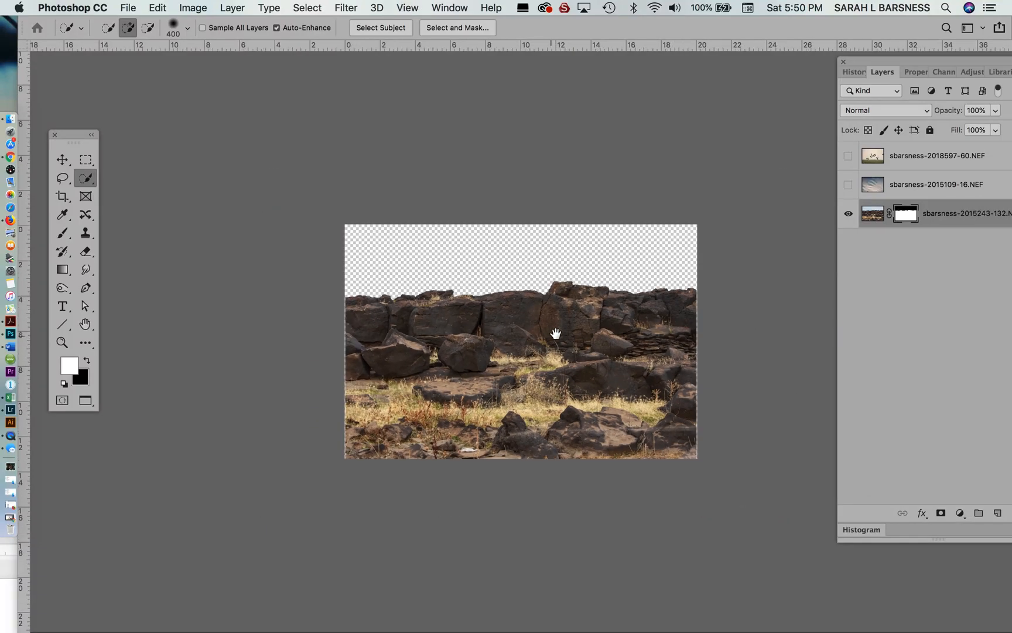
drag(556, 334, 515, 411)
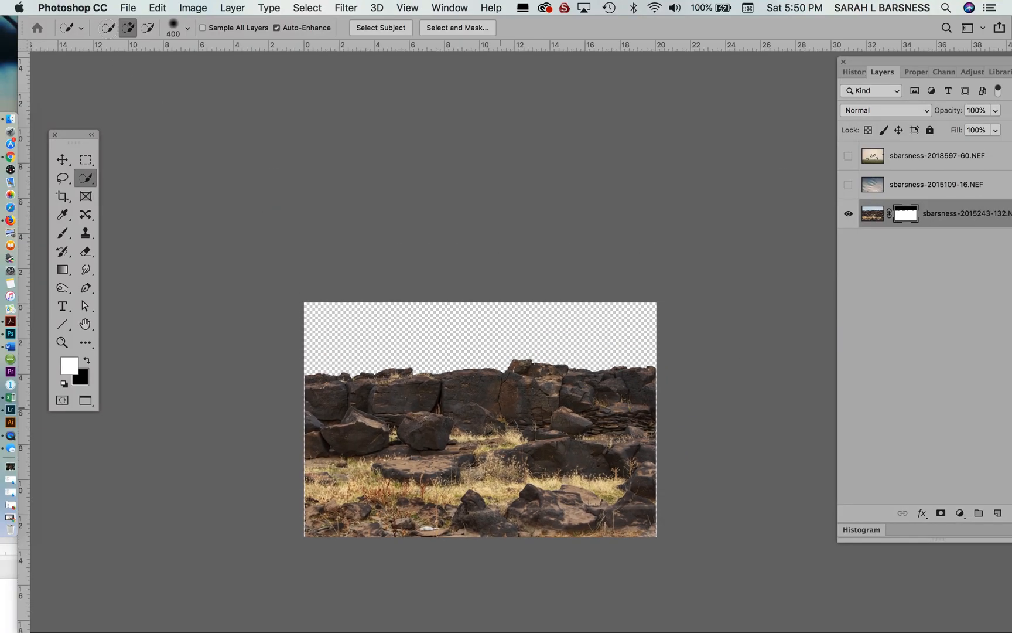
click(192, 7)
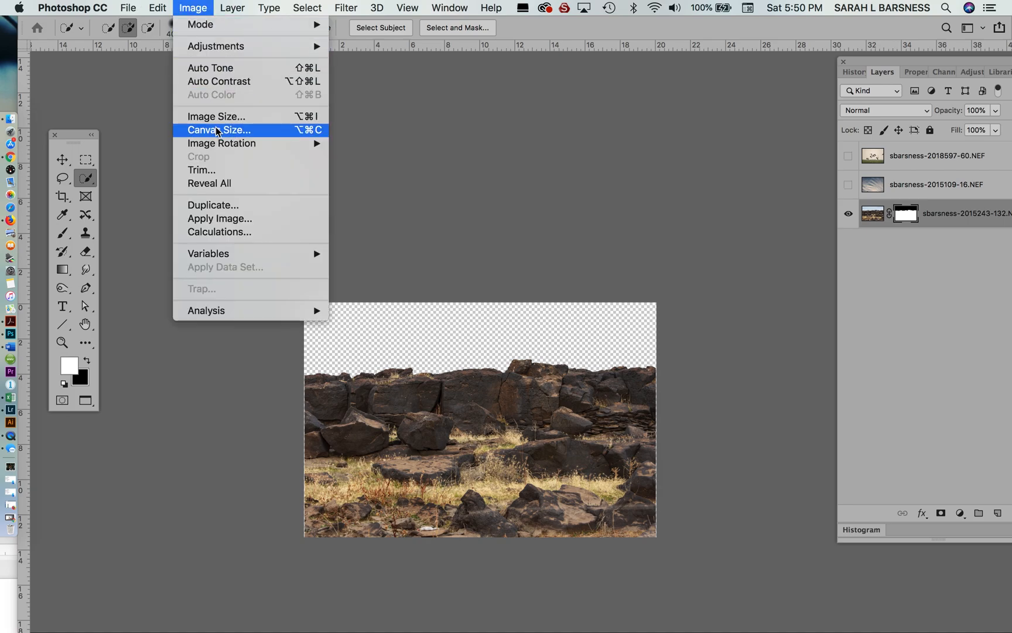
click(422, 133)
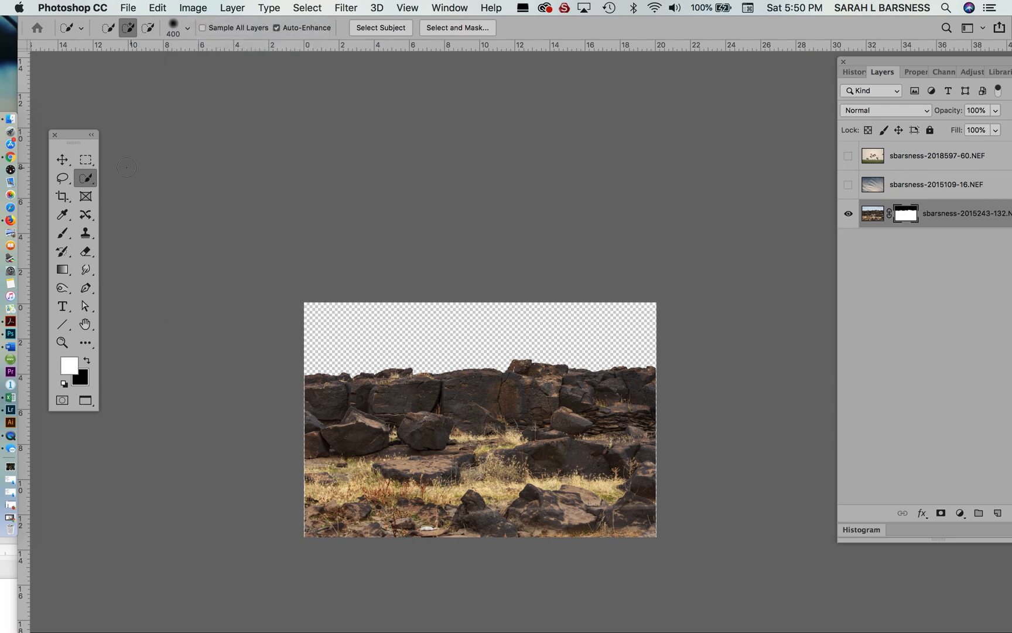
click(62, 196)
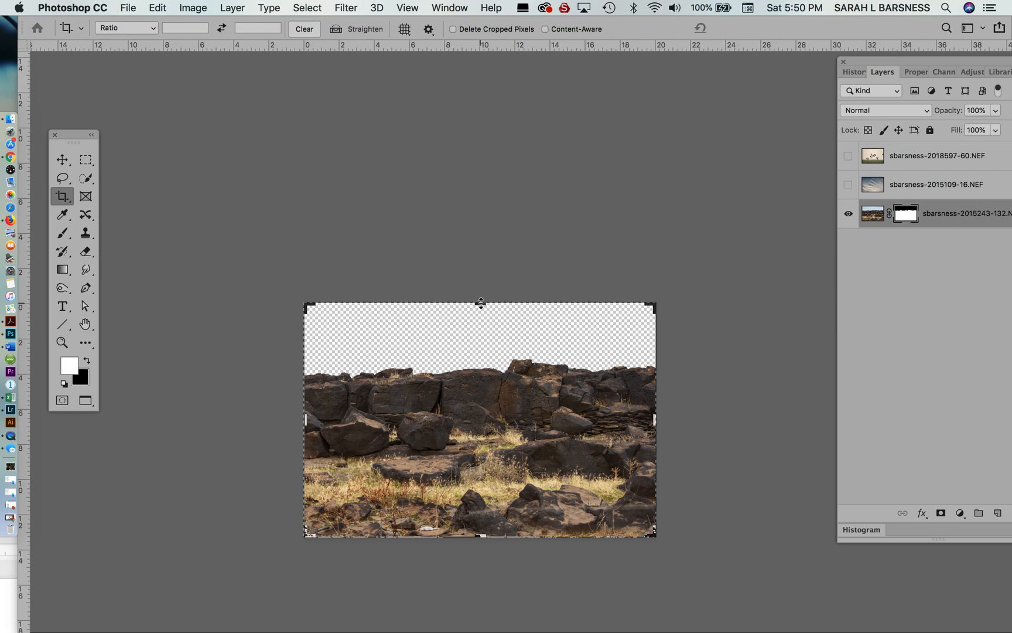
drag(481, 303, 484, 208)
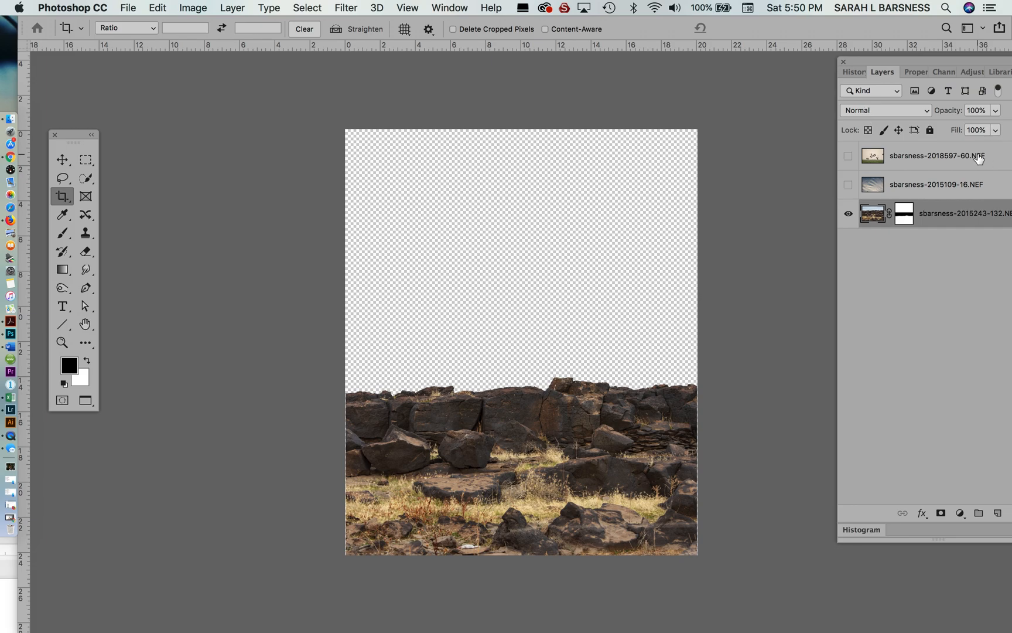
- Show the cloudy sky layer and move it up until its lower edge just overlaps the rocks' skyline
click(848, 184)
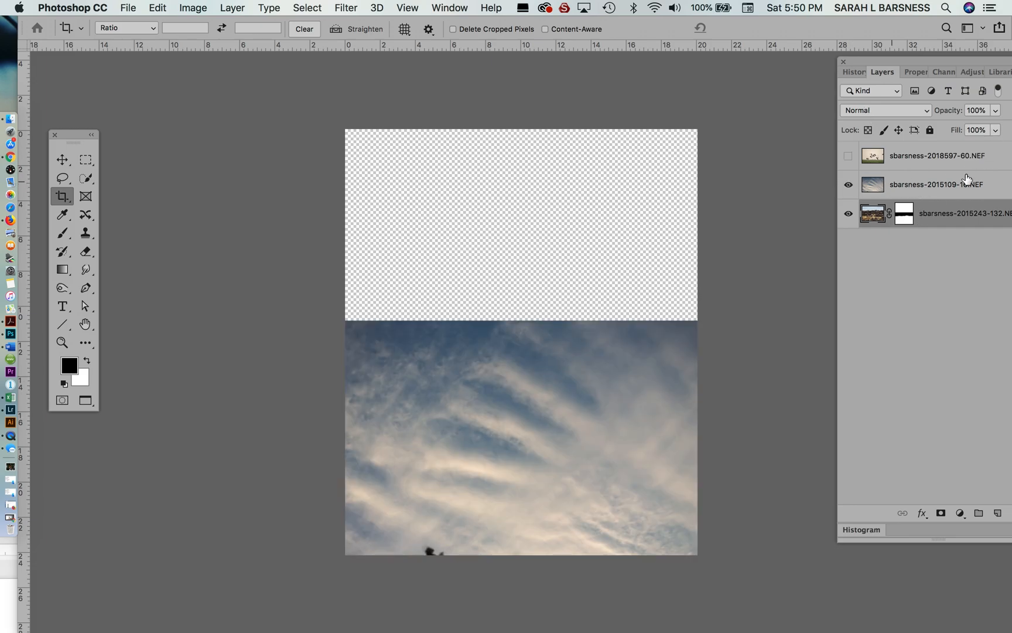
click(972, 194)
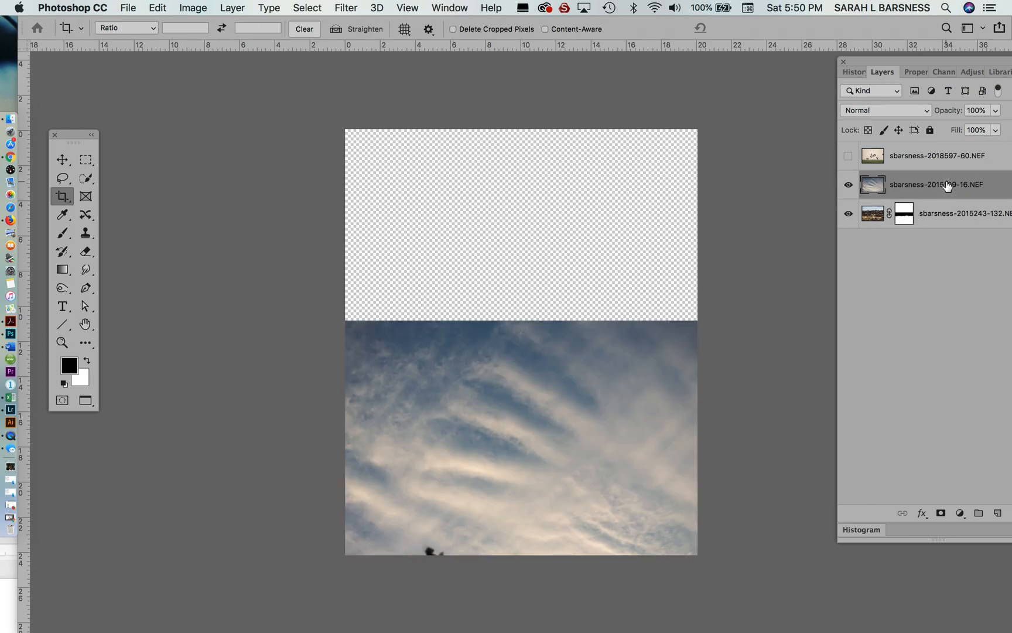
click(62, 159)
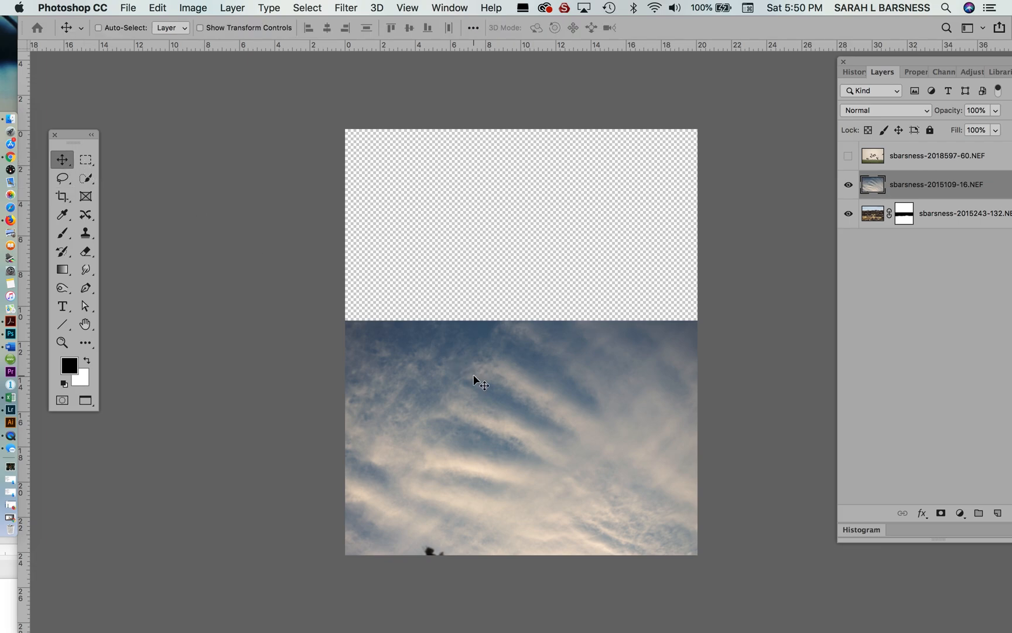
drag(509, 390, 511, 234)
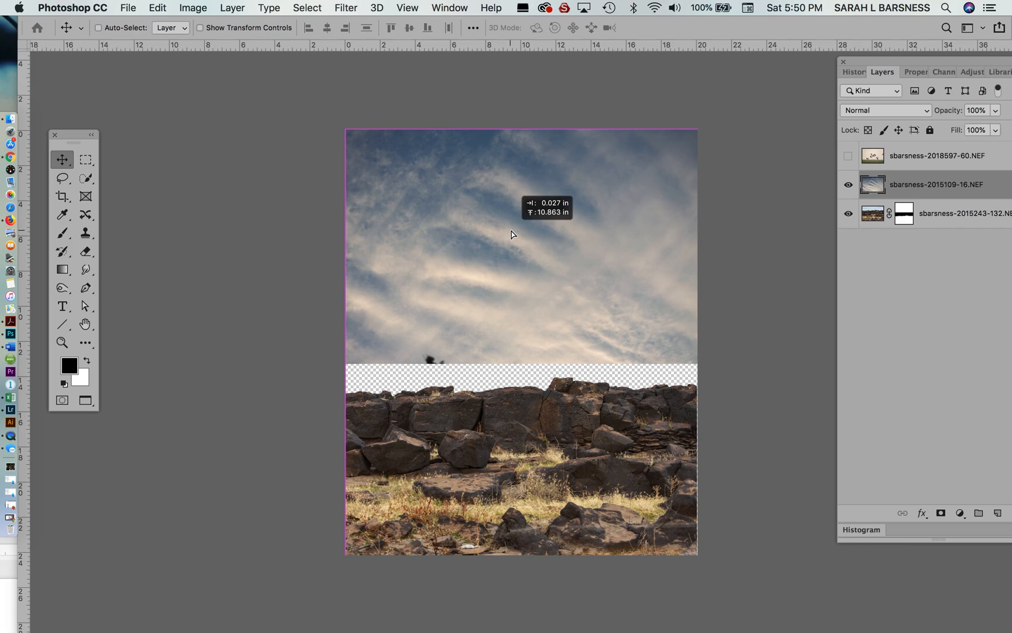
drag(511, 235, 512, 273)
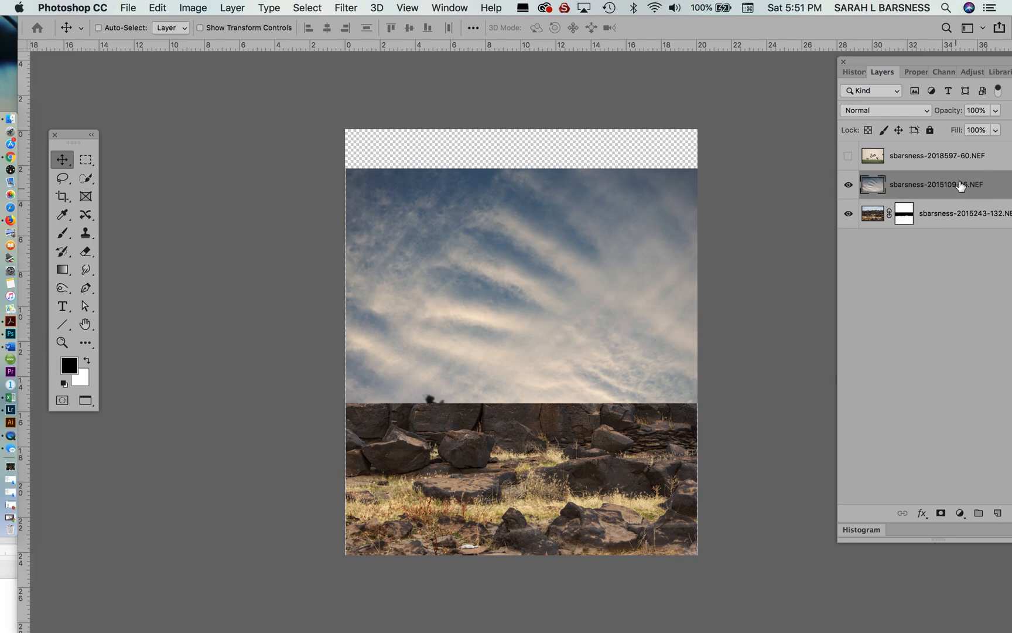
- Reorder the cloudy sky layer beneath the masked rock wall and shift the sky slightly upward behind the skyline
drag(962, 187, 960, 215)
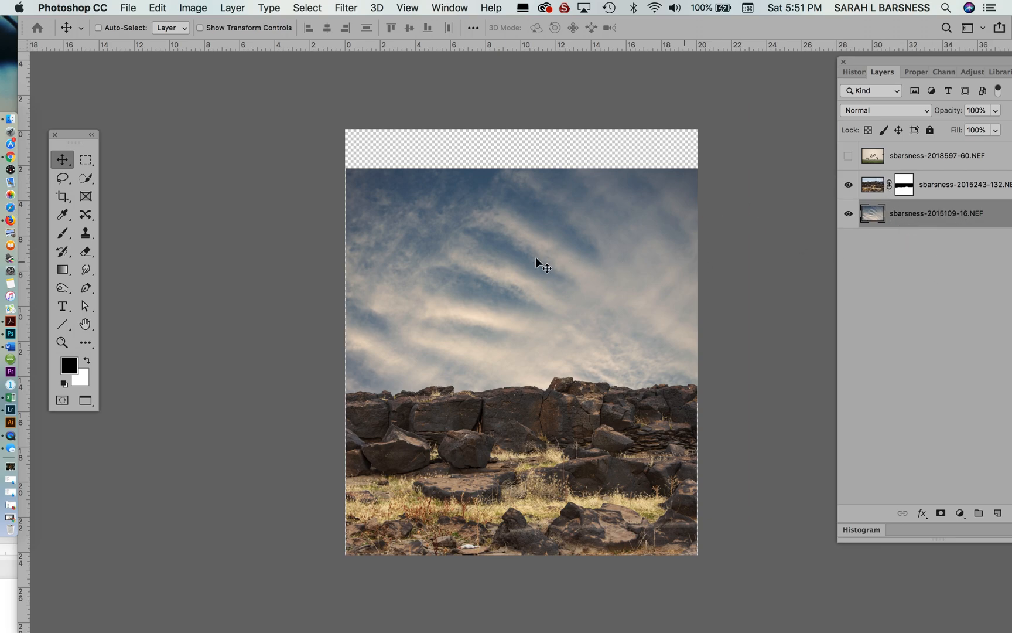
key(super+semicolon)
key(super+equal)
key(super+equal)
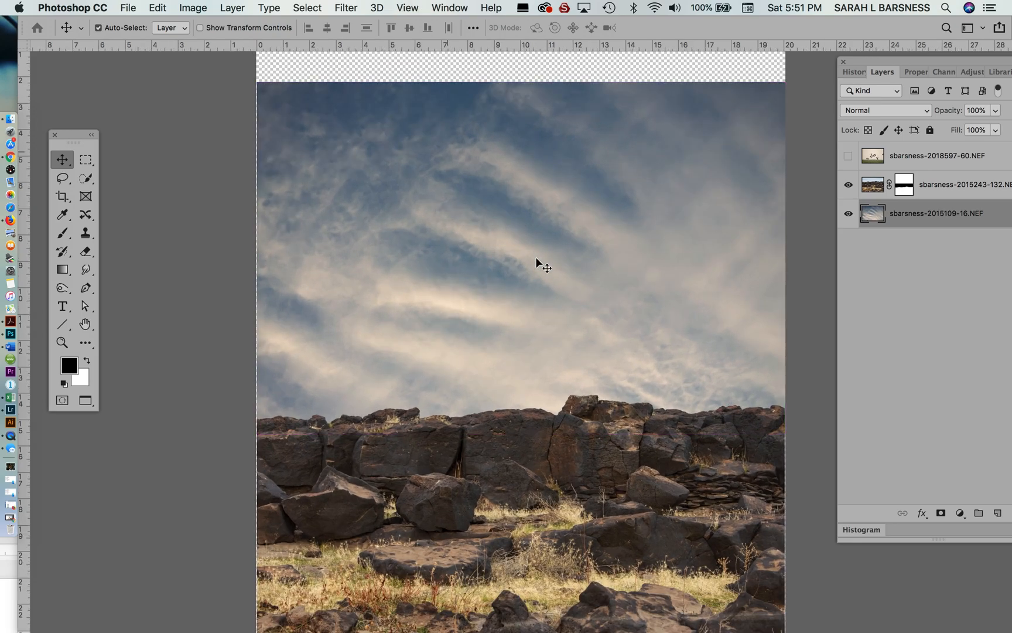
key(super+semicolon)
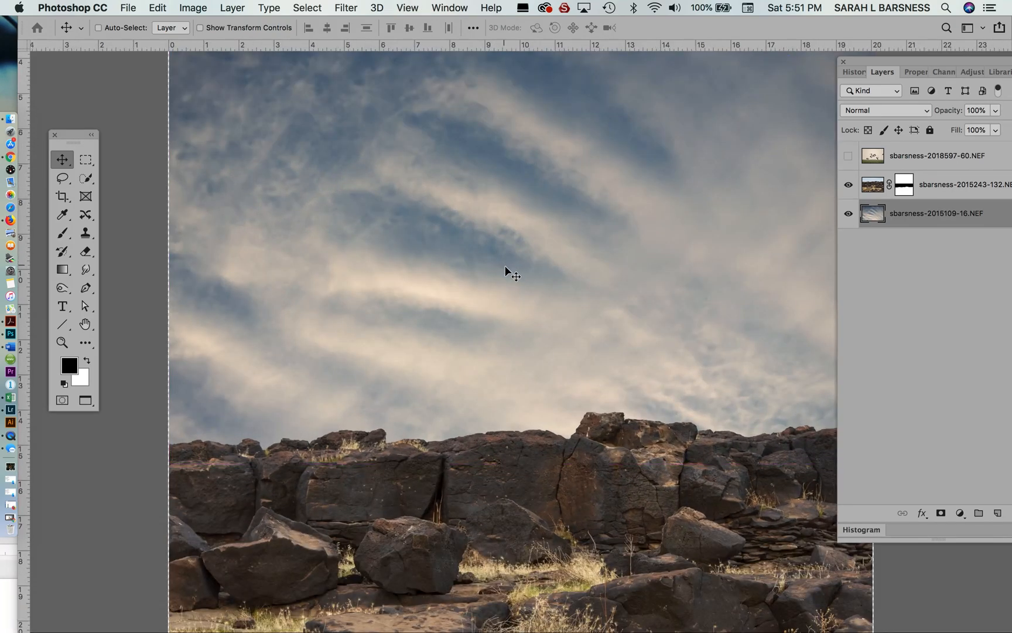
mouse_move(506, 264)
mouse_down()
mouse_move(505, 212)
mouse_move(508, 259)
mouse_up()
key(super)
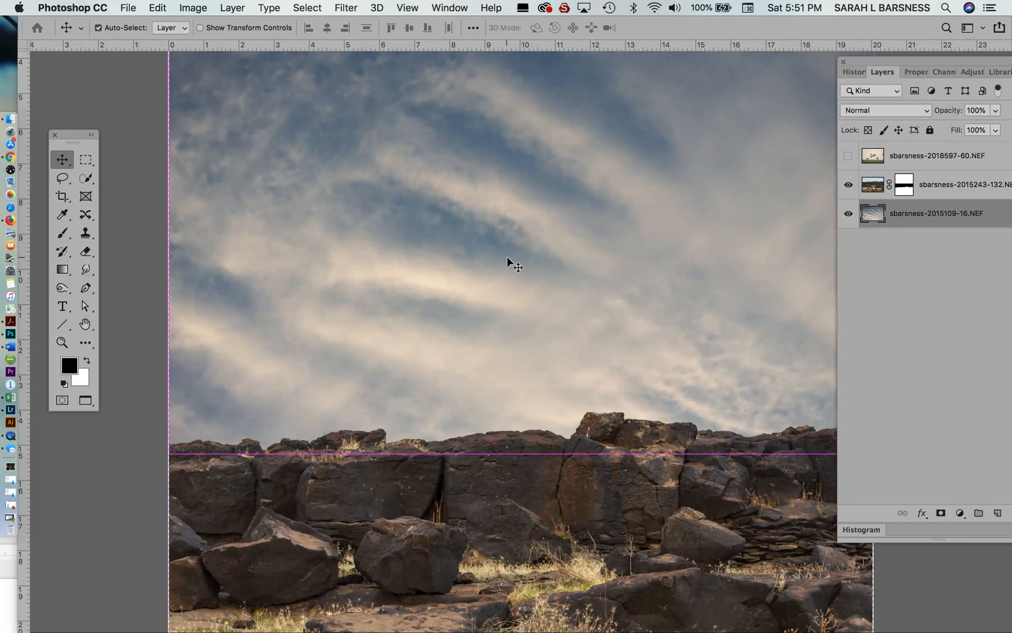
key(super+minus)
key(super+0)
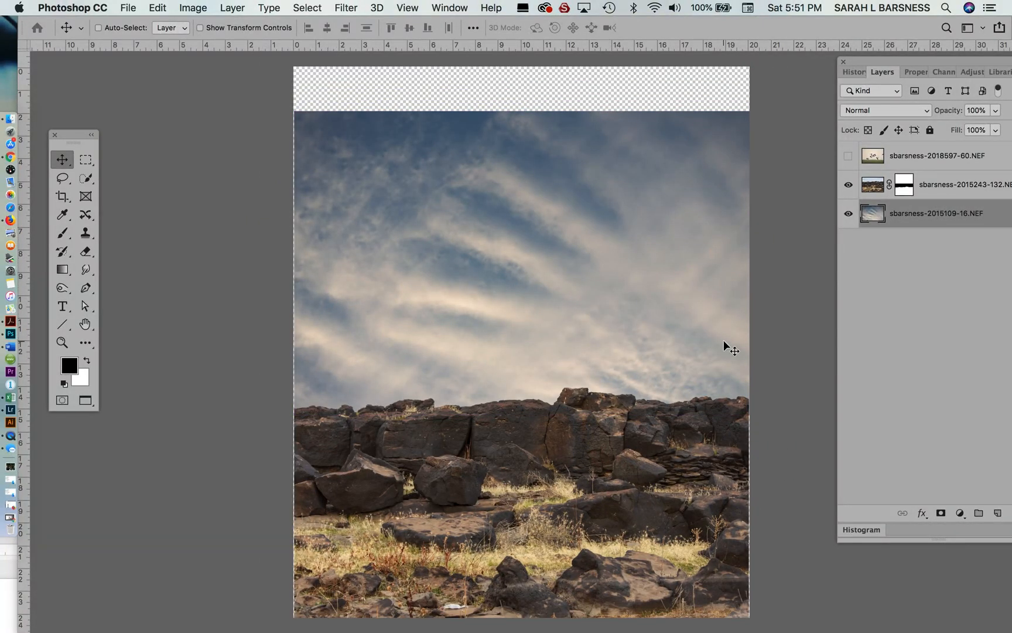
- Show the flying cranes layer, undo the accidental move of the sky layer, and move the cranes photo up over the sky
click(847, 157)
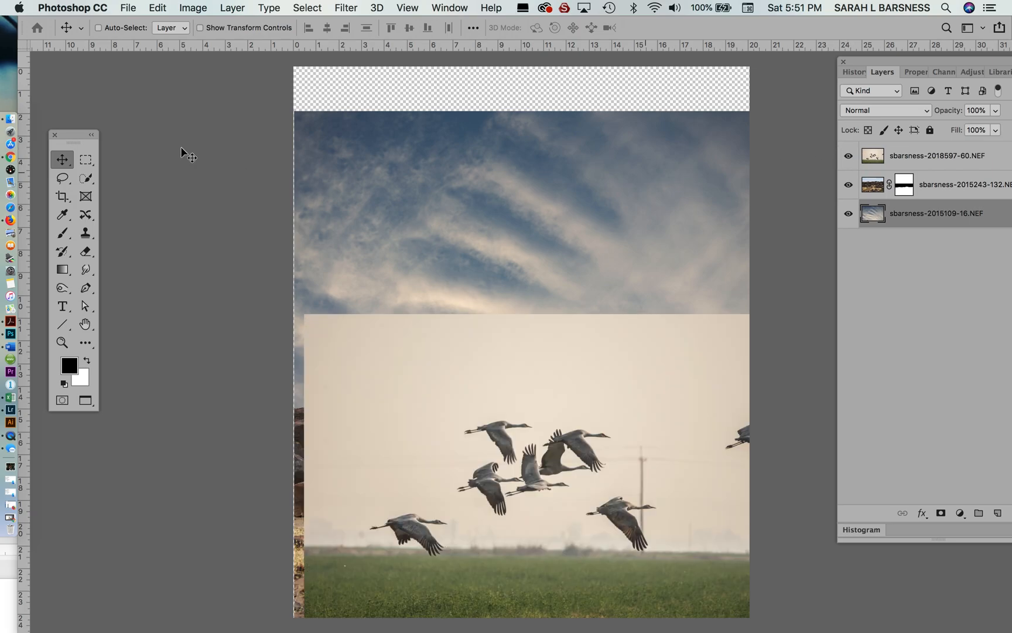
drag(524, 420, 502, 321)
key(super+z)
click(923, 157)
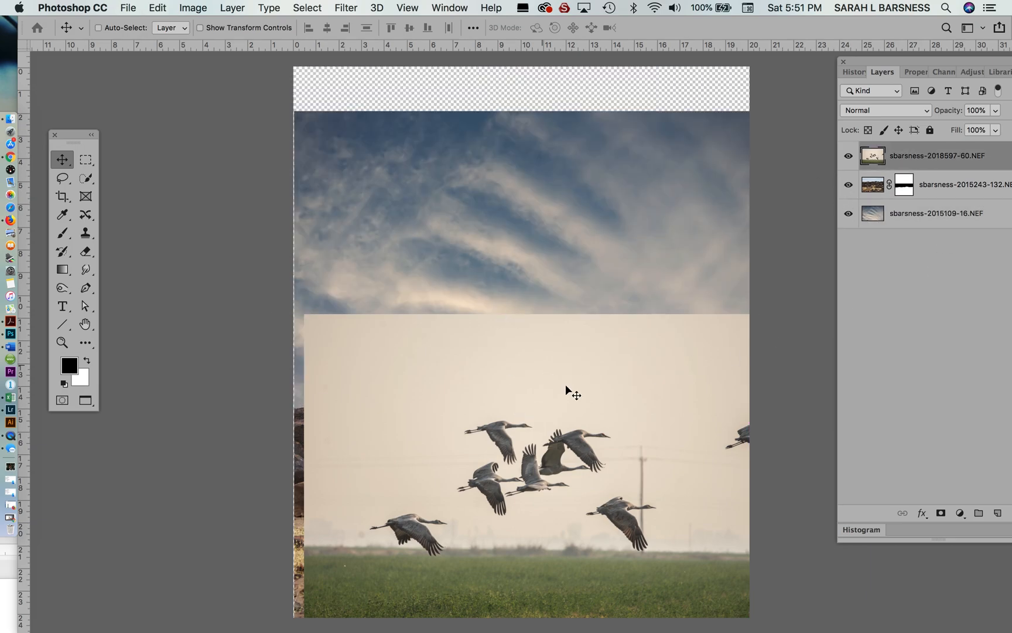
drag(569, 393, 561, 203)
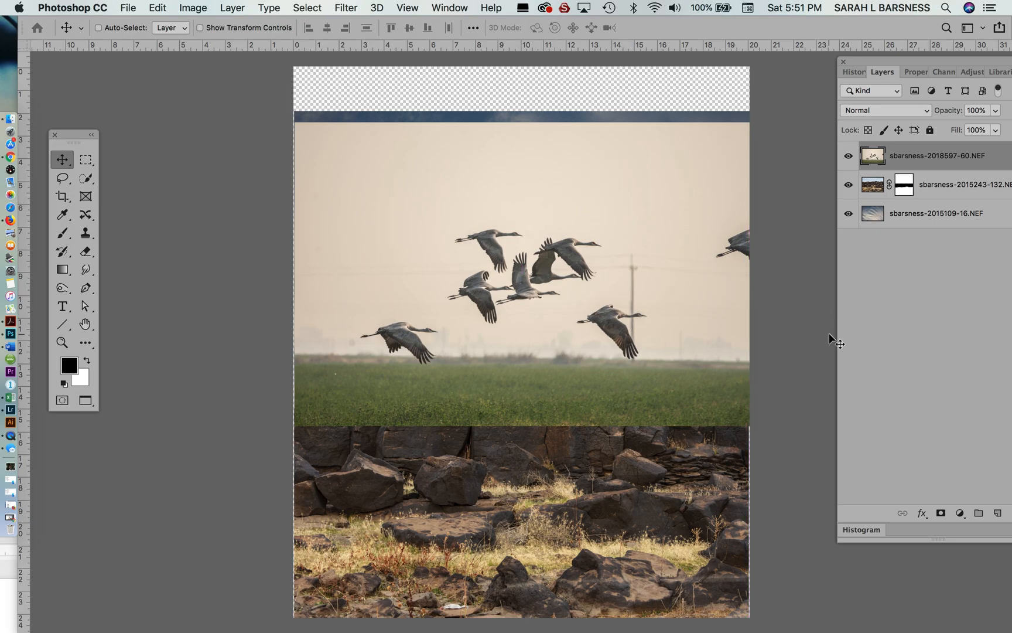
- Select the pale sky and green field around the cranes using the Quick Selection tool with a brush of 250
key(super+equal)
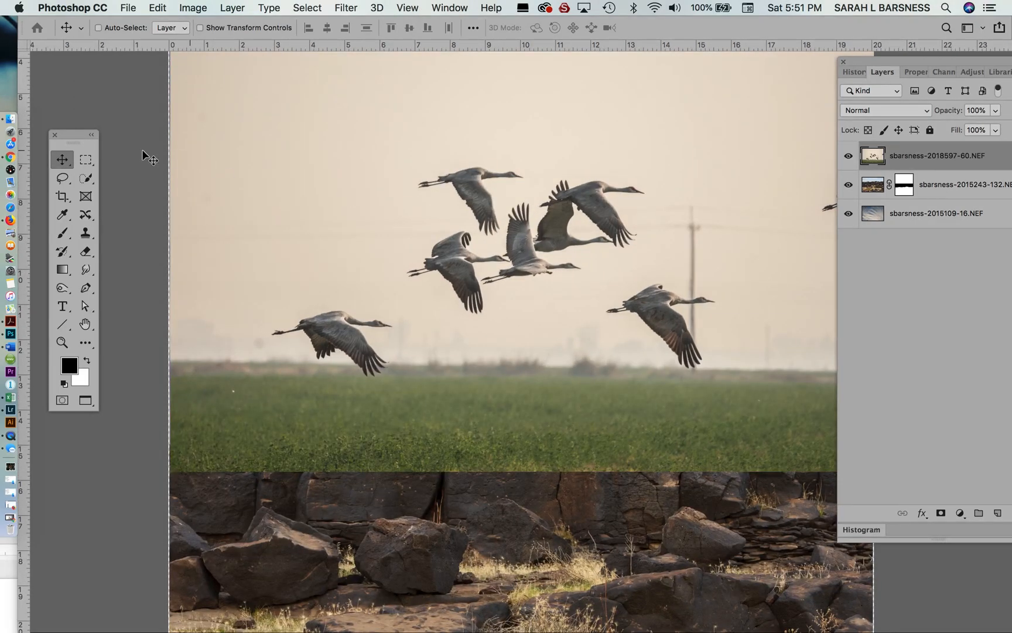
drag(89, 180, 120, 176)
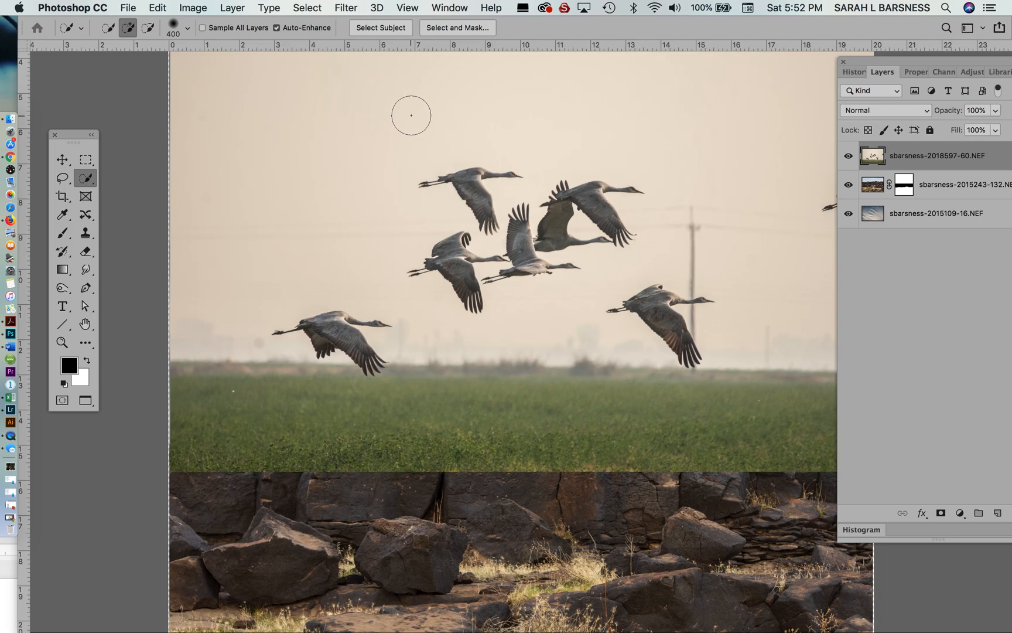
key(bracketleft)
key(bracketleft)
mouse_move(435, 131)
mouse_down()
mouse_move(395, 149)
mouse_move(389, 211)
mouse_move(355, 269)
mouse_move(298, 283)
mouse_move(217, 326)
mouse_move(203, 380)
mouse_move(252, 445)
mouse_move(529, 404)
mouse_up()
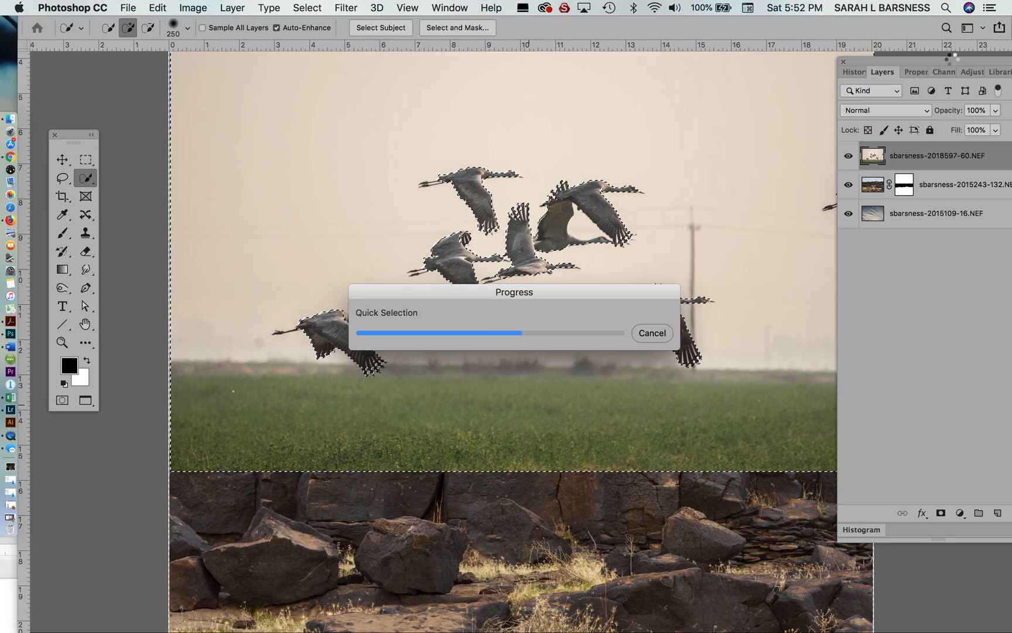
- Add the cut-off crane at the photo's right edge to the background selection with the Lasso, and undo the color inversion
drag(936, 63, 934, 363)
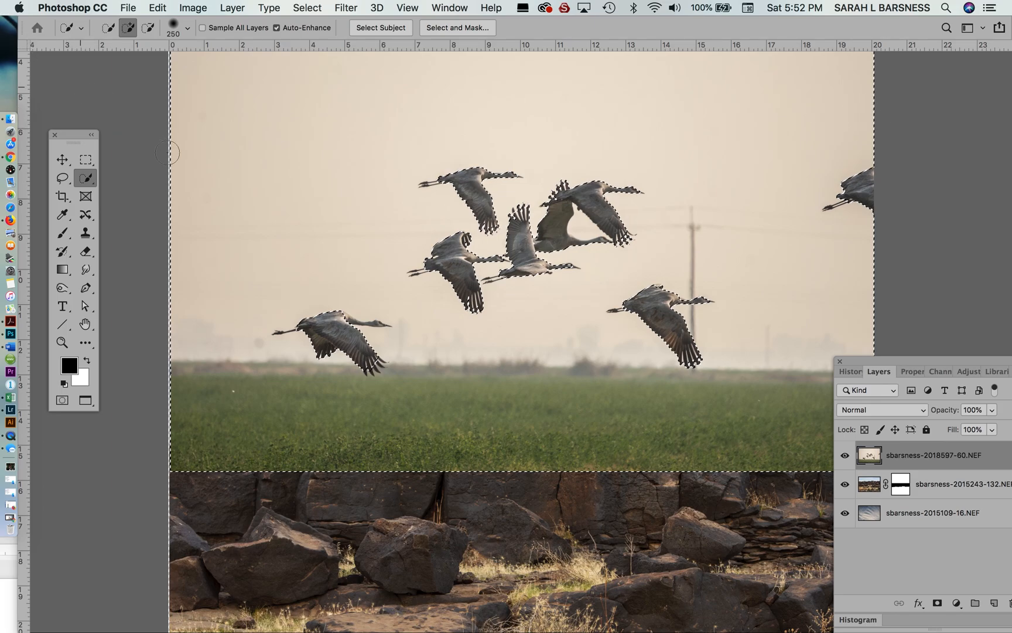
drag(71, 171, 124, 174)
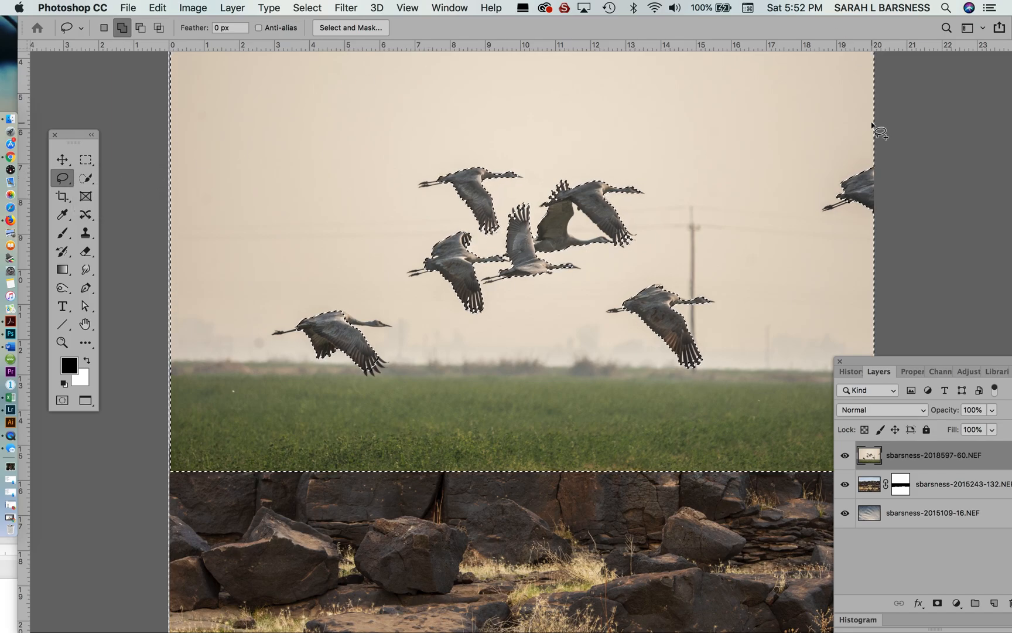
mouse_move(873, 123)
mouse_down()
mouse_move(814, 198)
mouse_move(840, 250)
mouse_move(904, 236)
mouse_move(891, 88)
mouse_up()
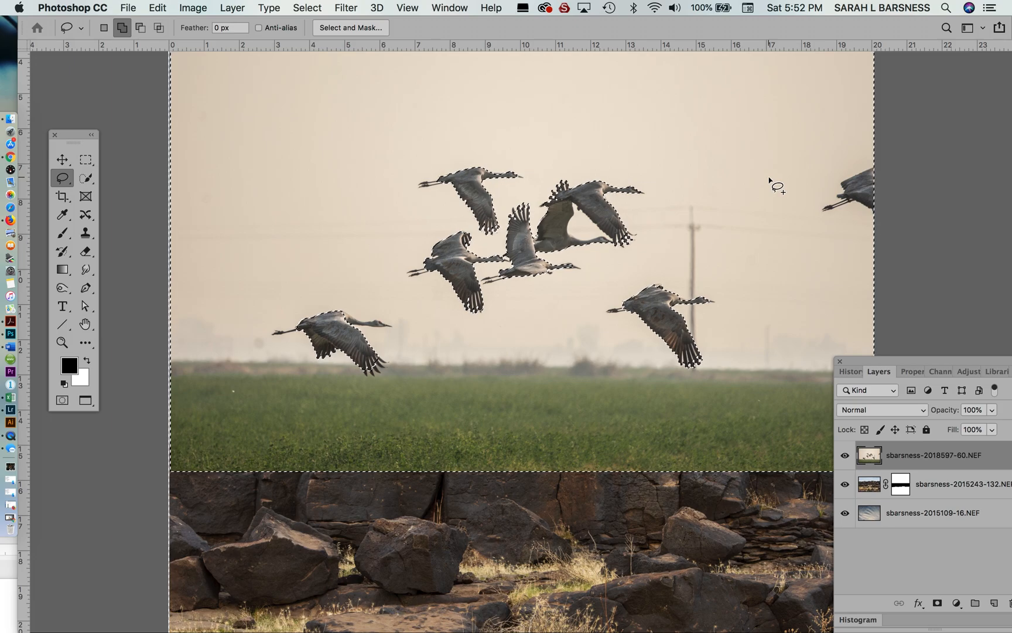
key(super+i)
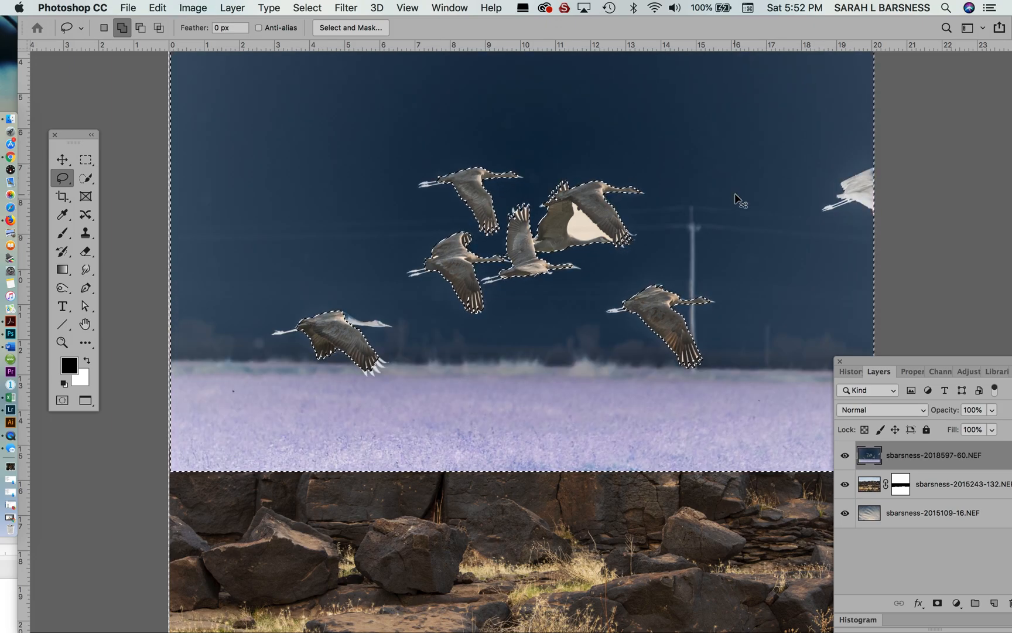
key(super+z)
- Add the sky gap enclosed between the two overlapping cranes to the background selection using Quick Selection with a brush of 90
key(super+equal)
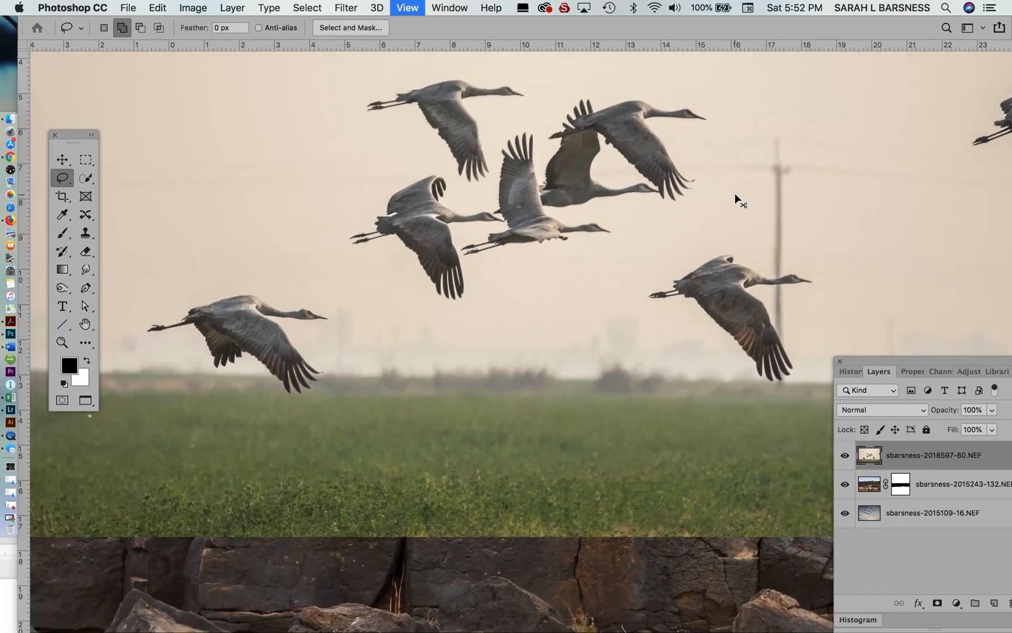
key(super+equal)
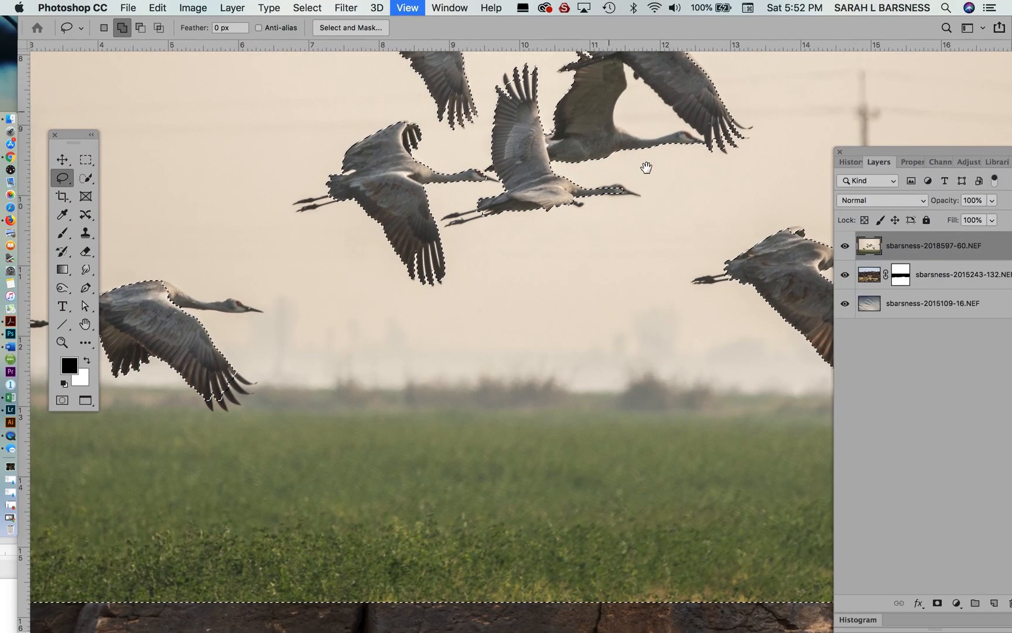
mouse_move(647, 163)
mouse_down()
mouse_move(606, 334)
mouse_move(552, 321)
mouse_up()
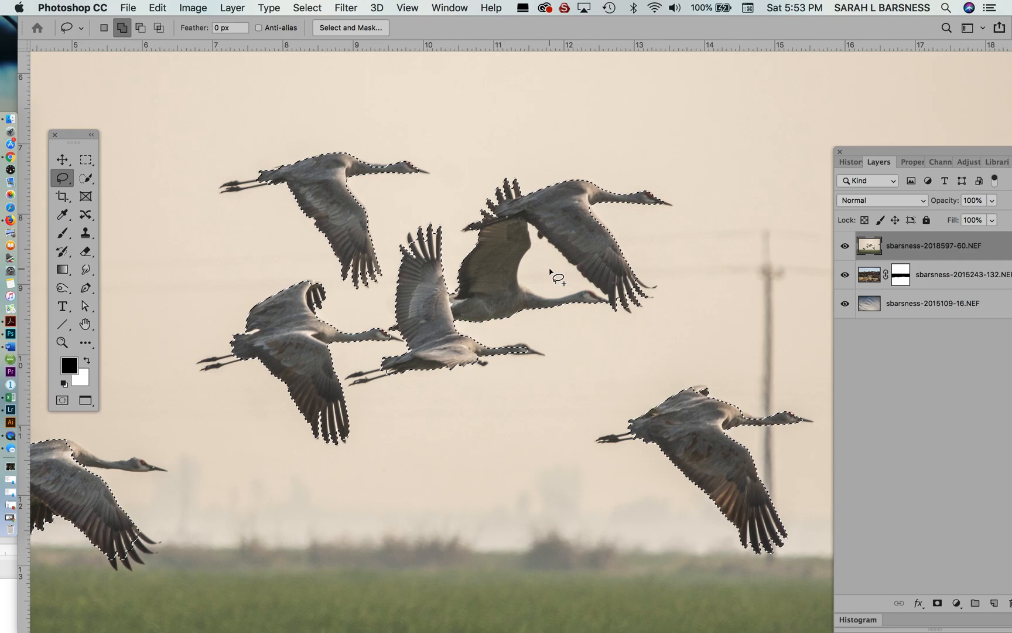
click(92, 179)
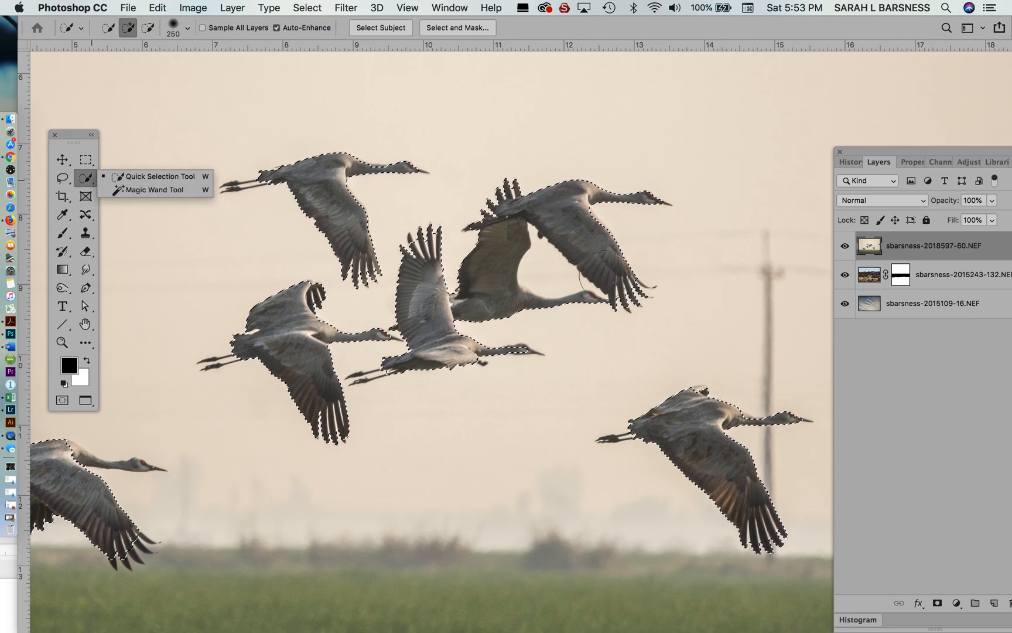
key(bracketleft)
key(bracketleft)
key(bracketleft)
key(bracketleft)
key(bracketleft)
key(bracketleft)
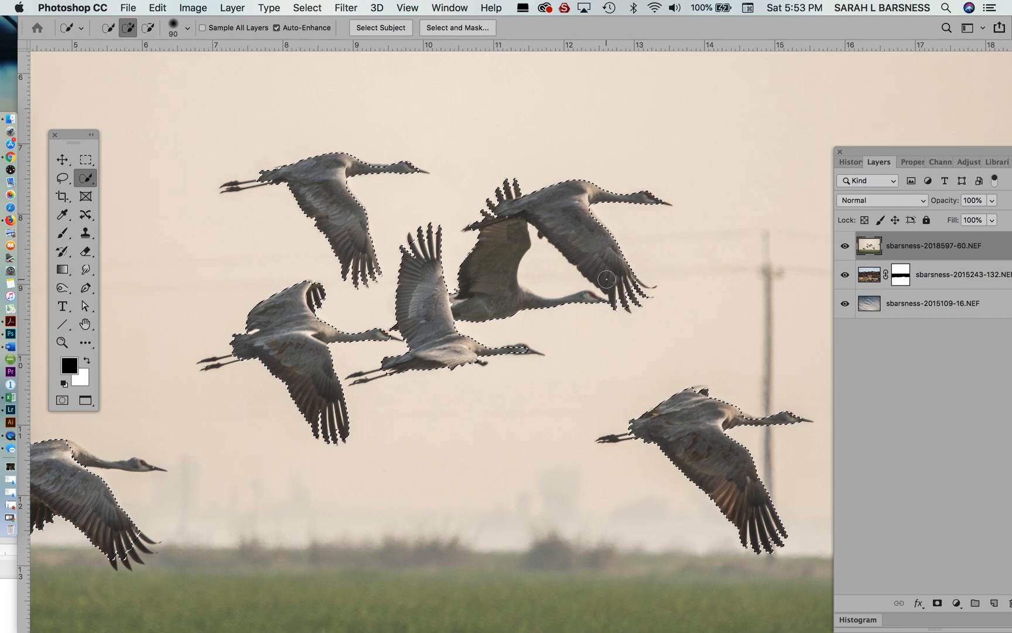
key(super+minus)
key(super+plus)
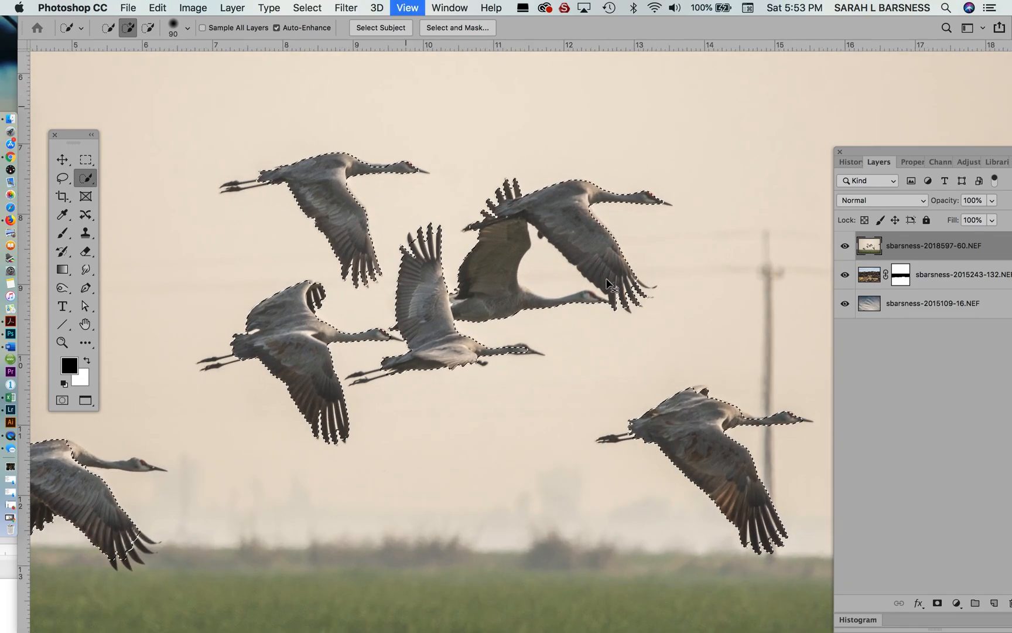
key(super+plus)
key(super+plus)
click(592, 199)
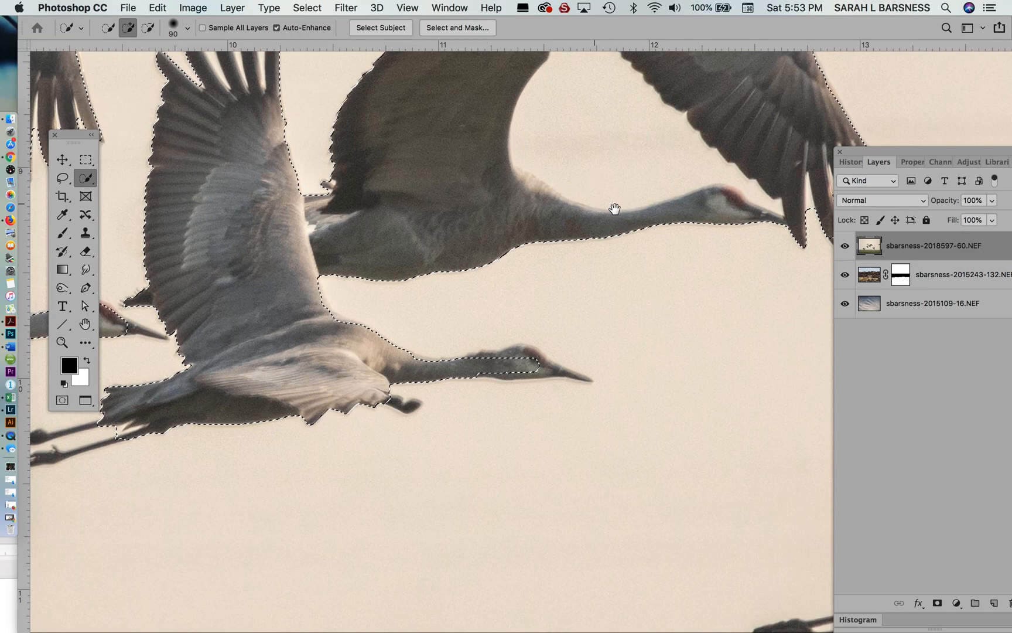
drag(615, 178, 583, 310)
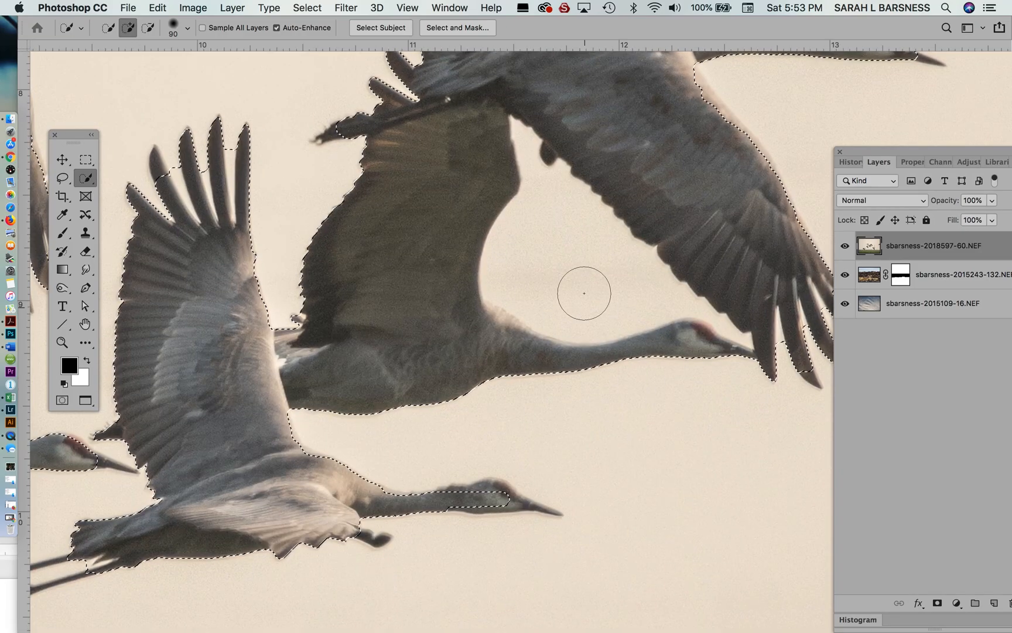
drag(585, 250, 560, 262)
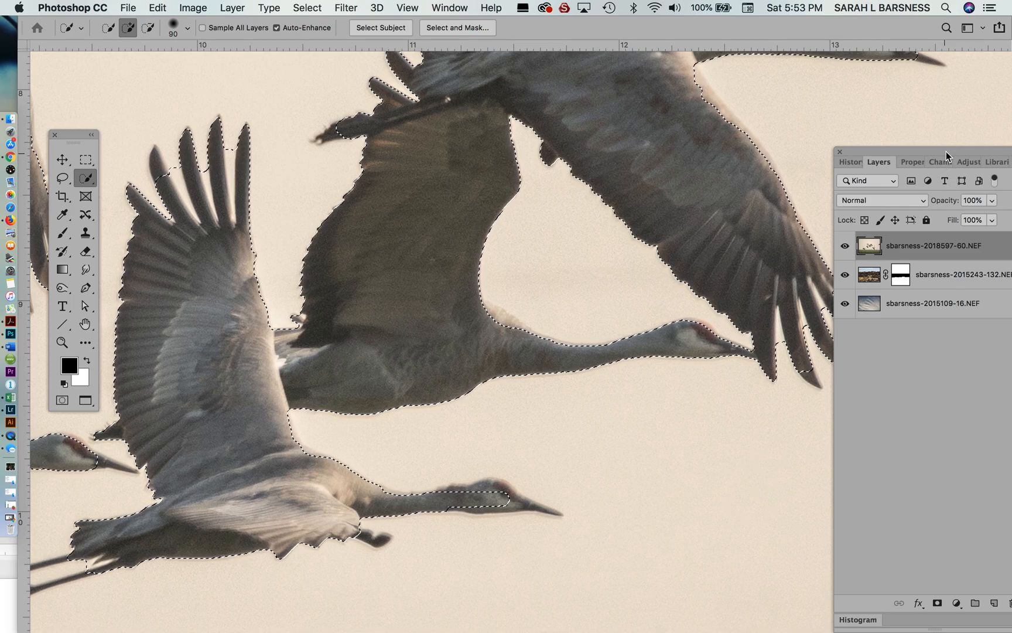
- Add a layer mask to the cranes layer from the background selection and invert it so the birds show over the sky
drag(946, 148, 868, 148)
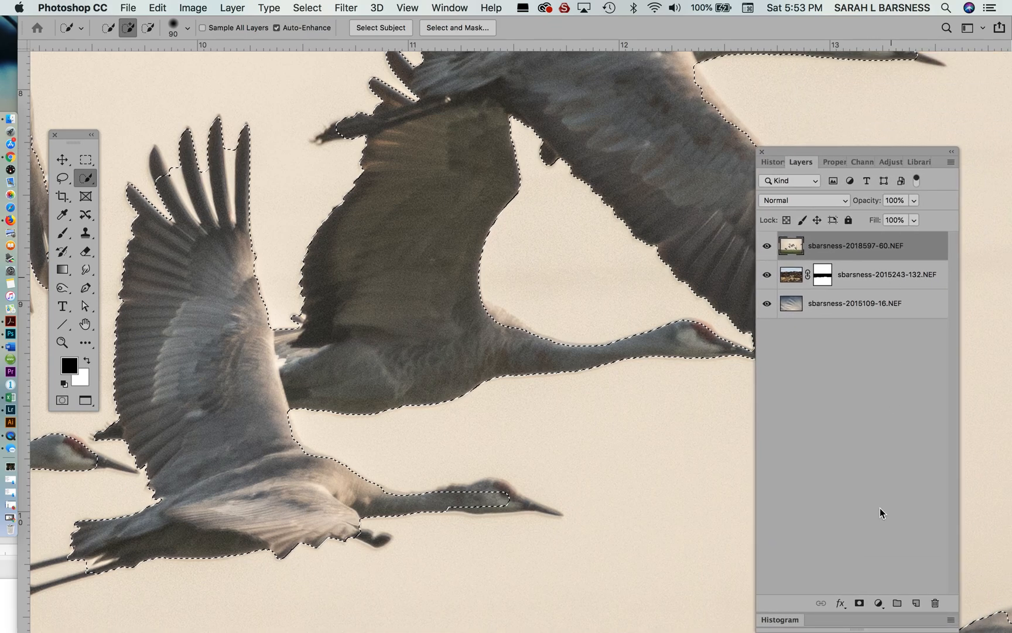
click(859, 603)
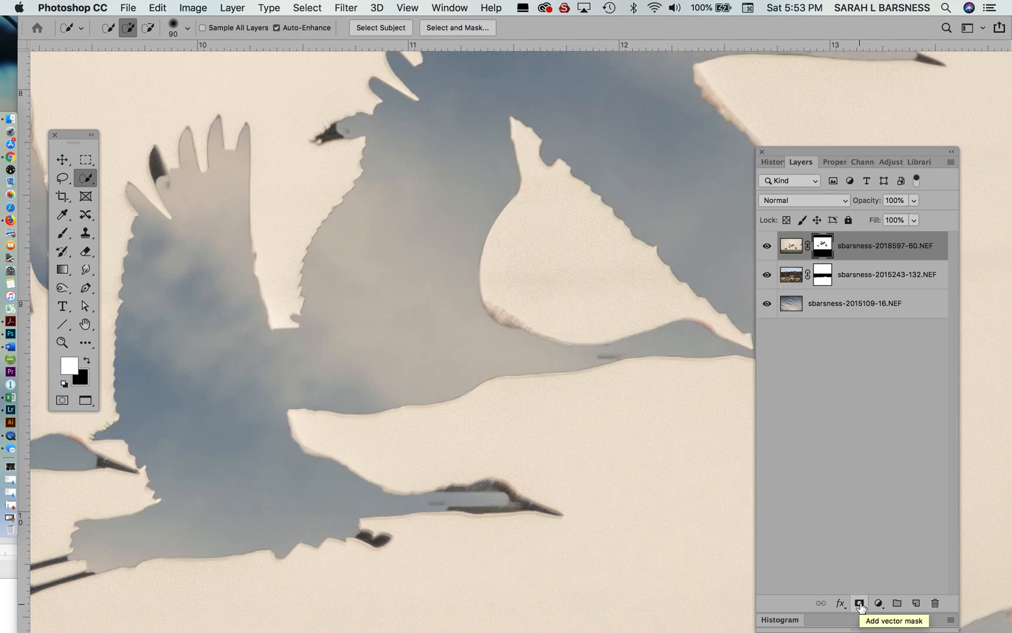
key(super+i)
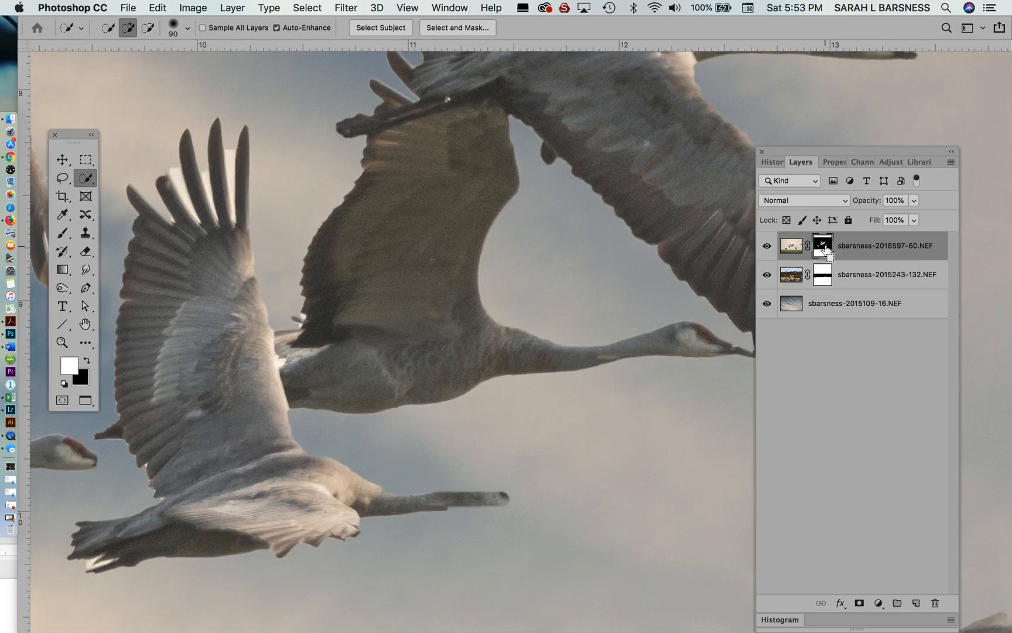
key(super+0)
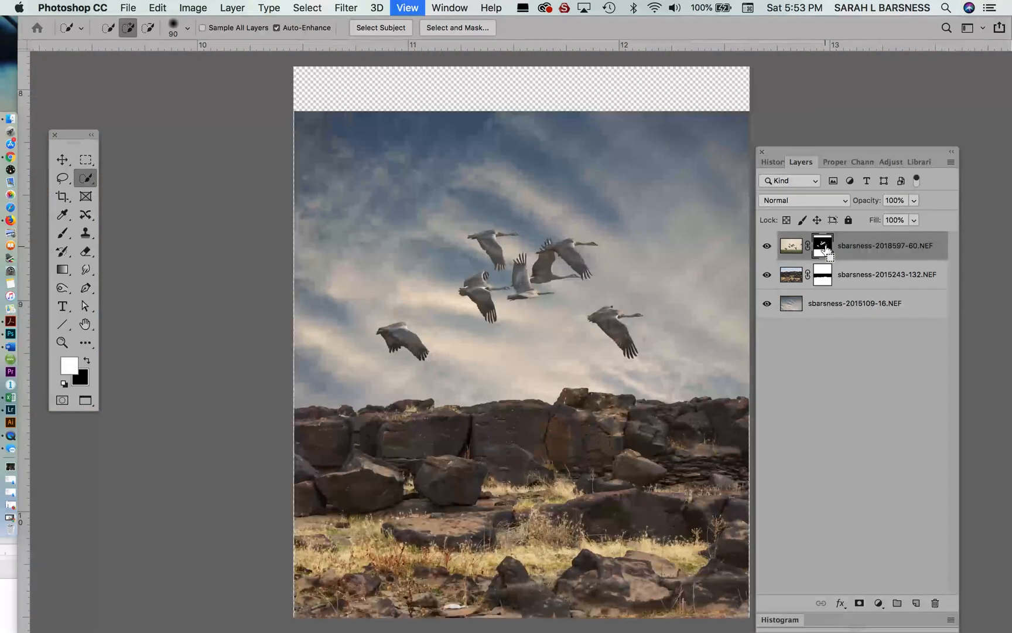
key(super+equal)
key(super+equal)
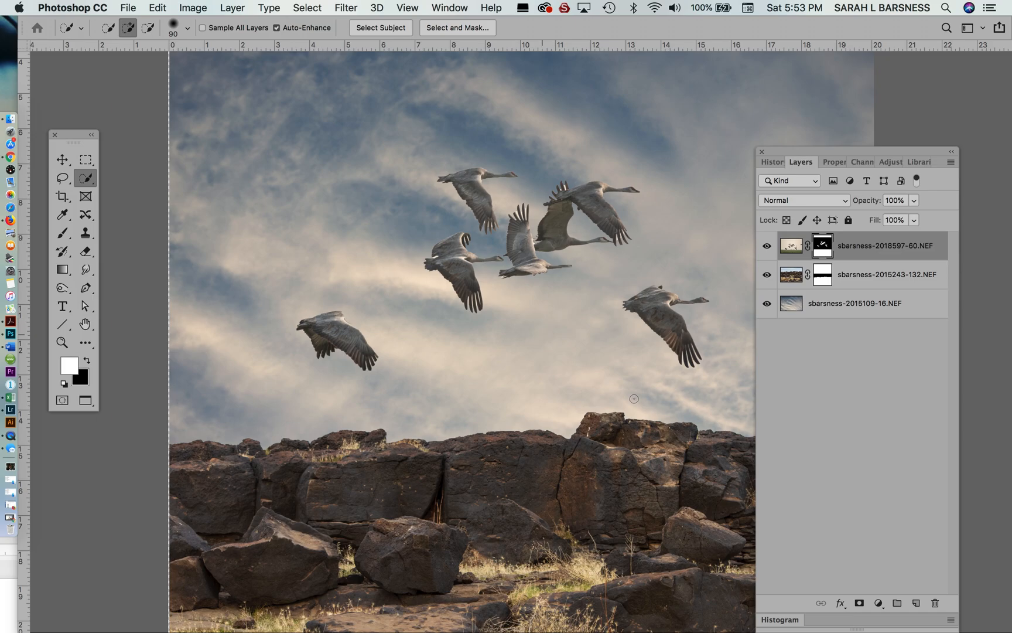
- Open the cranes layer mask in Select and Mask and preview it in Onion Skin view
double_click(823, 250)
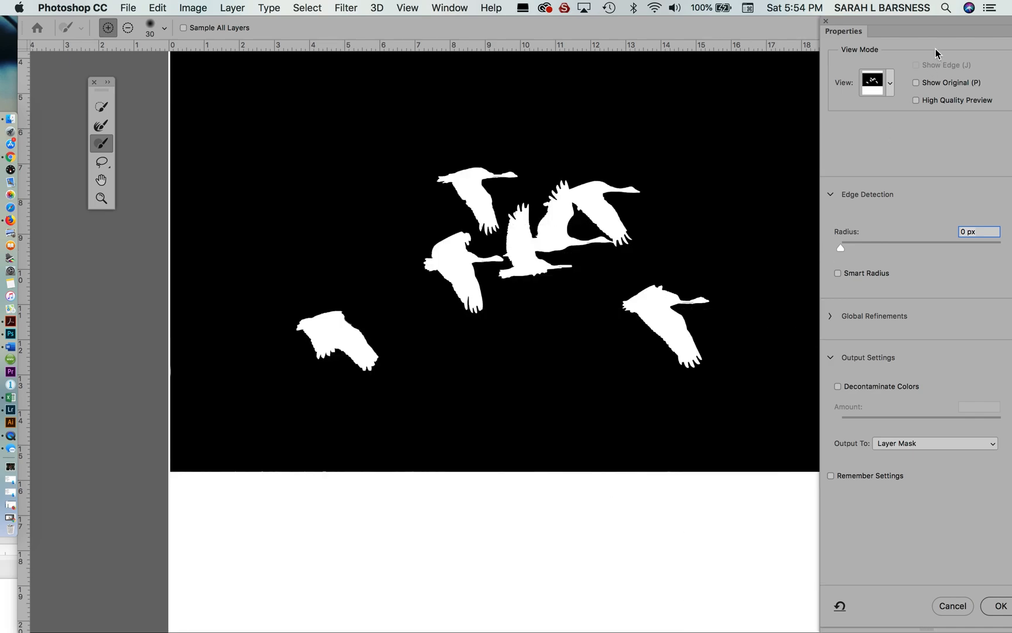
click(888, 87)
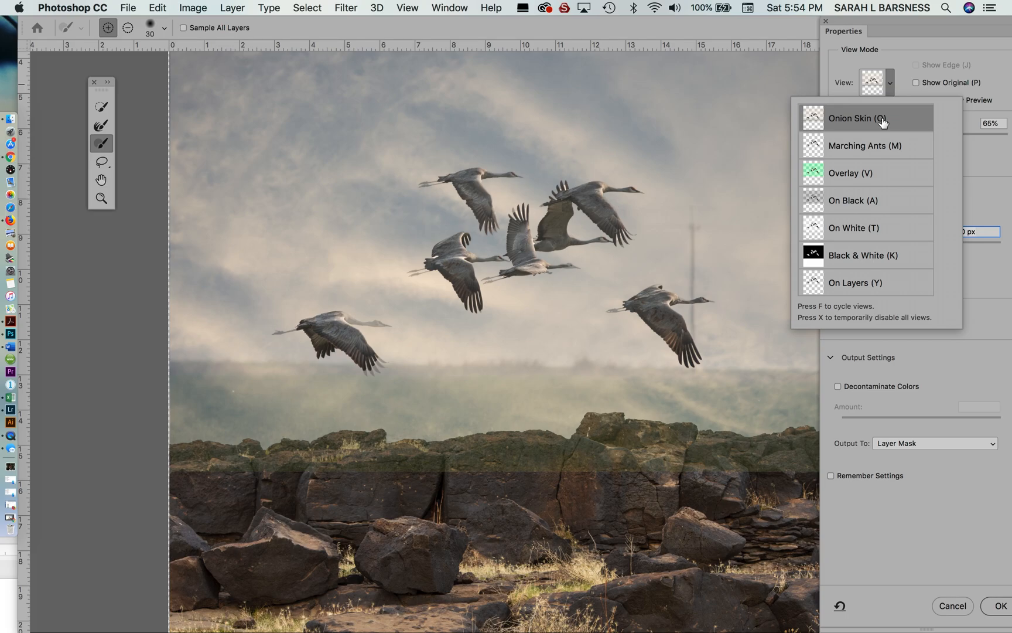
key(super+equal)
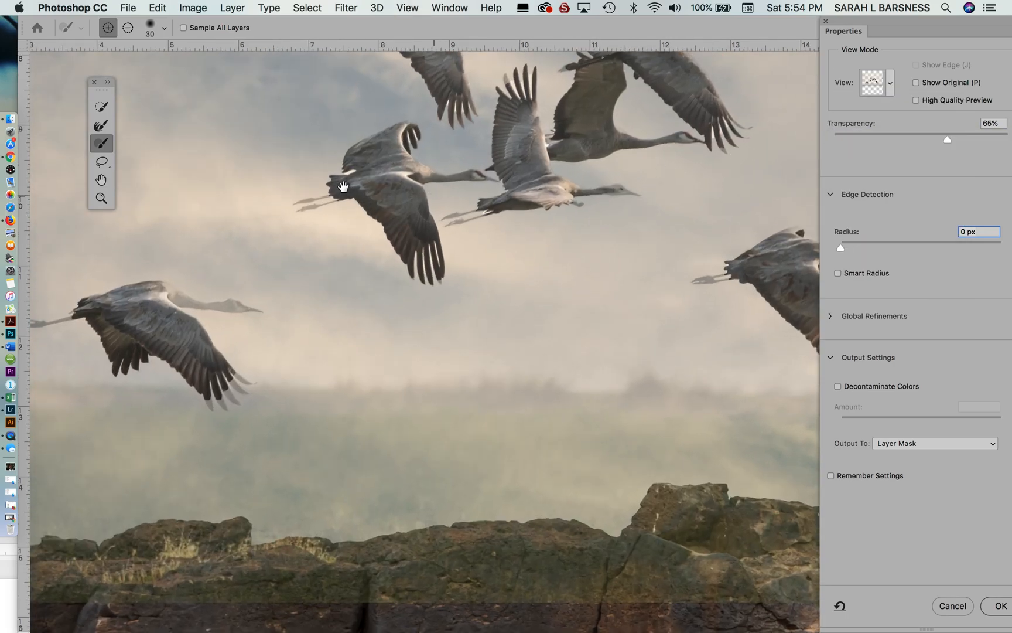
drag(257, 209, 465, 237)
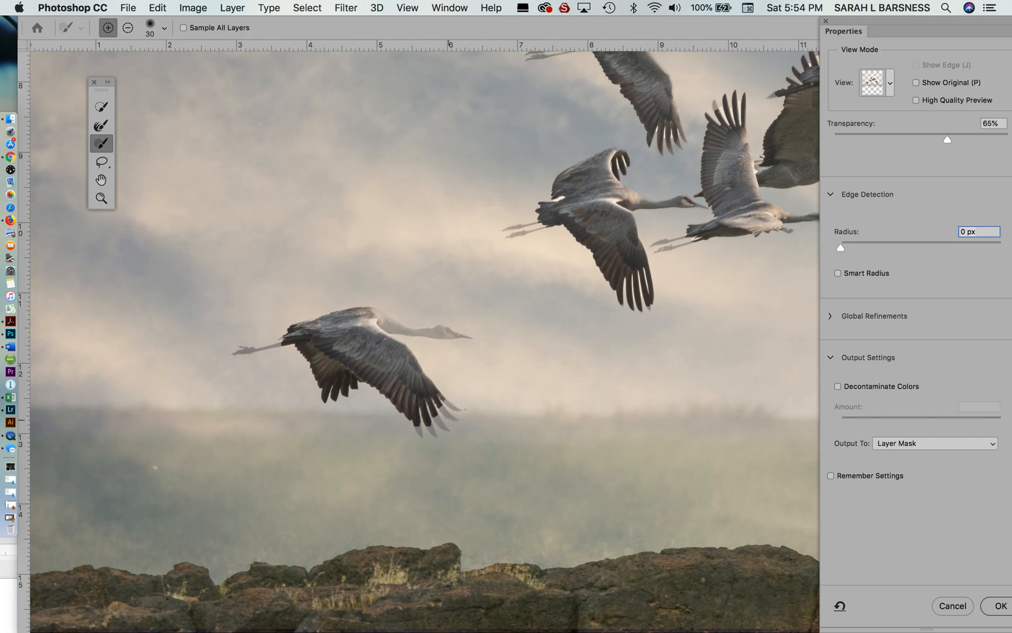
- Restore the lowest-left crane's beak, head, neck, wingtip feathers and legs in the mask with the Refine Edge Brush
click(101, 124)
key(super+equal)
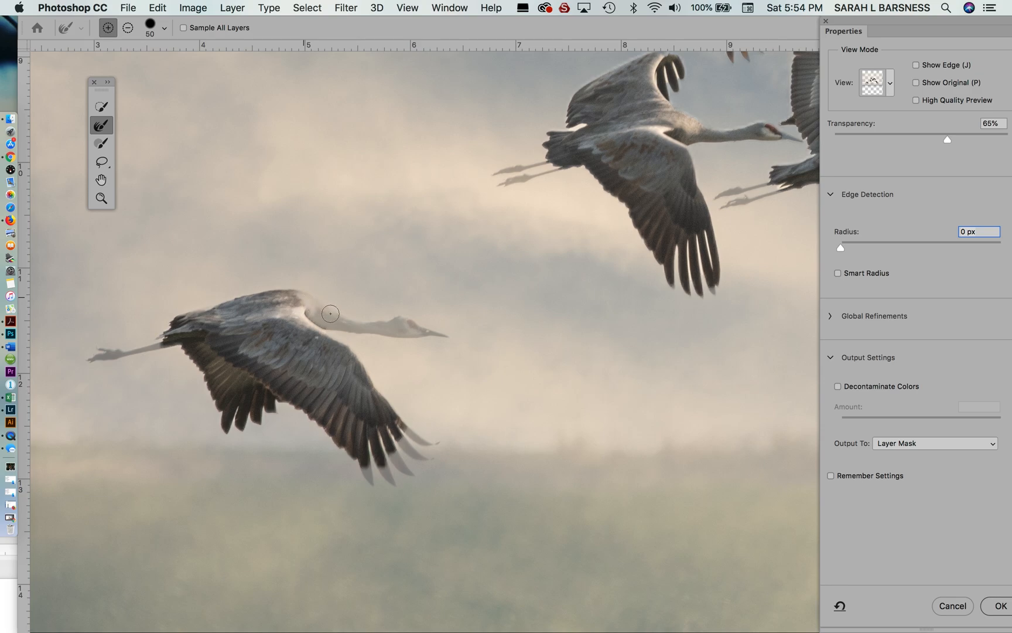
click(438, 332)
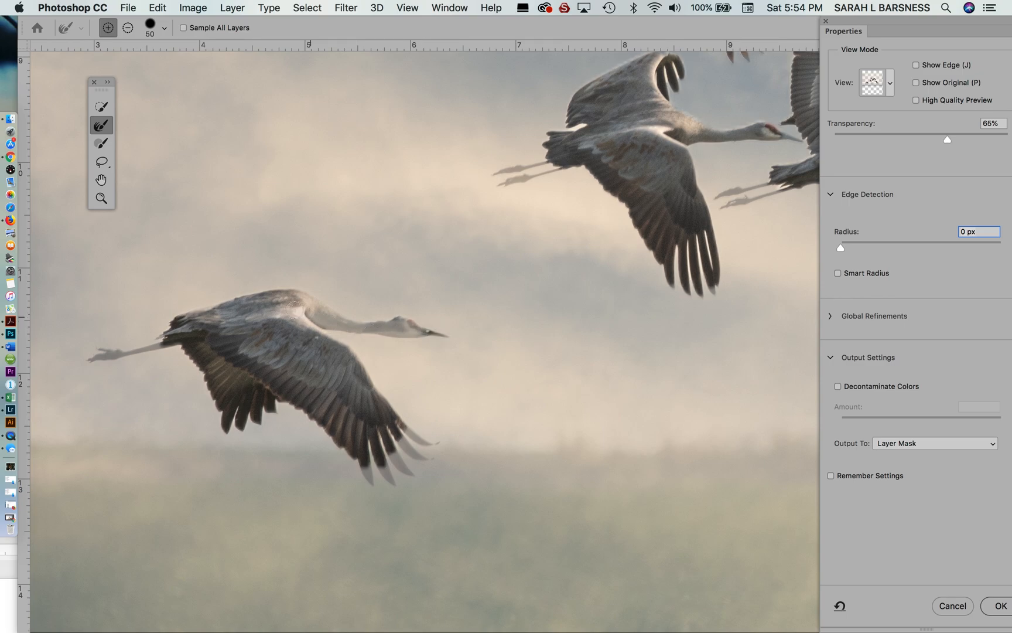
drag(295, 310, 282, 313)
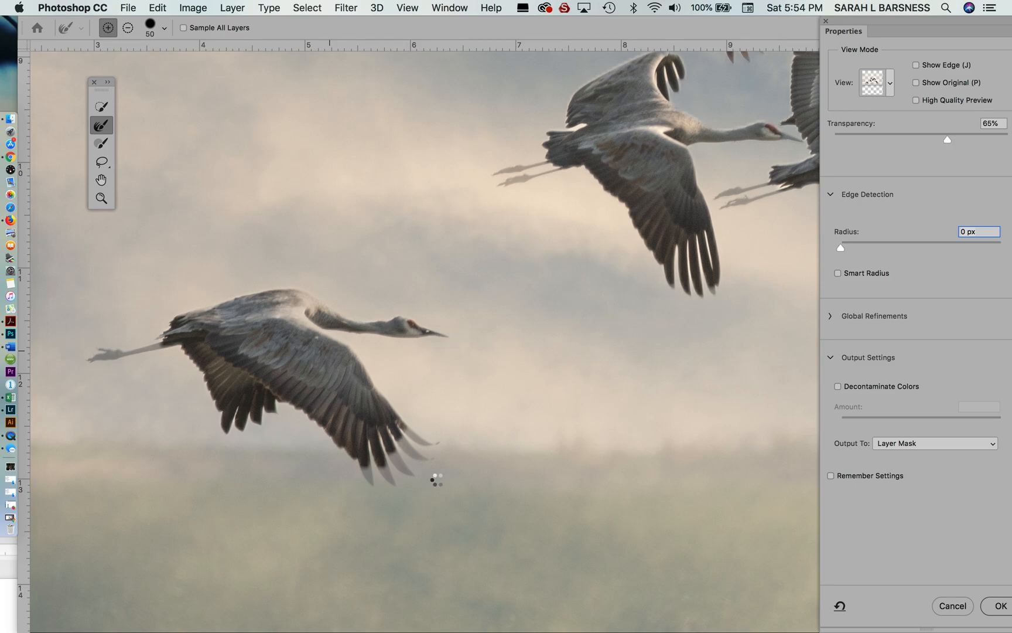
drag(408, 430, 431, 444)
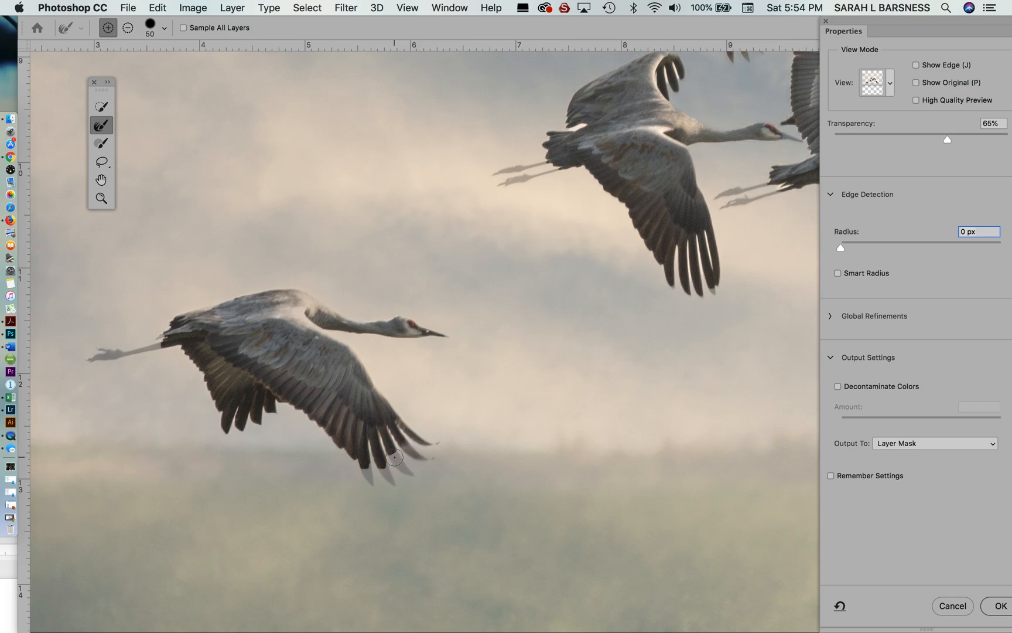
click(385, 463)
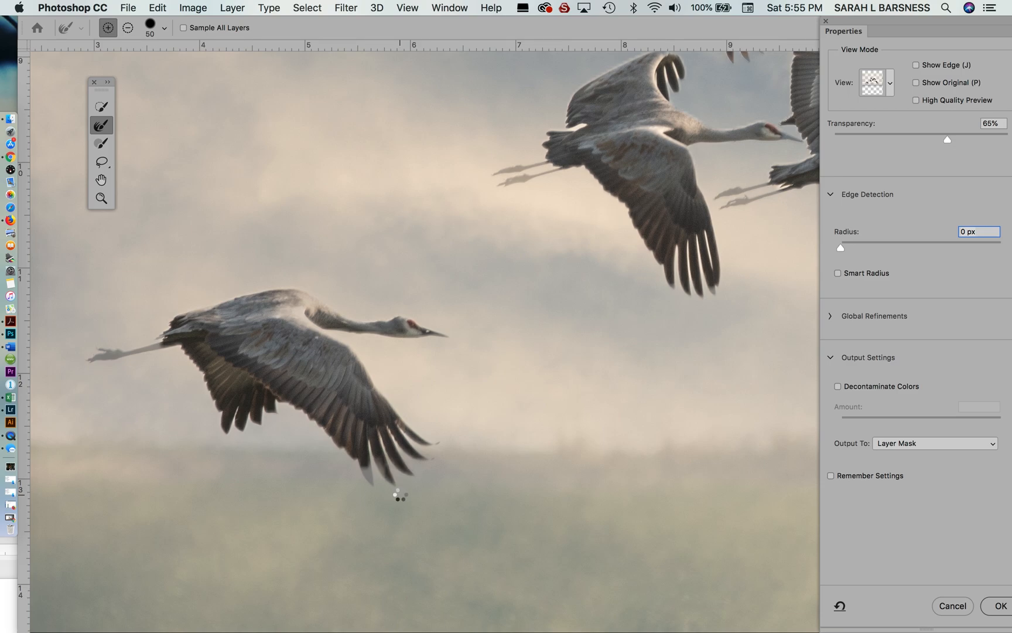
click(361, 461)
click(164, 346)
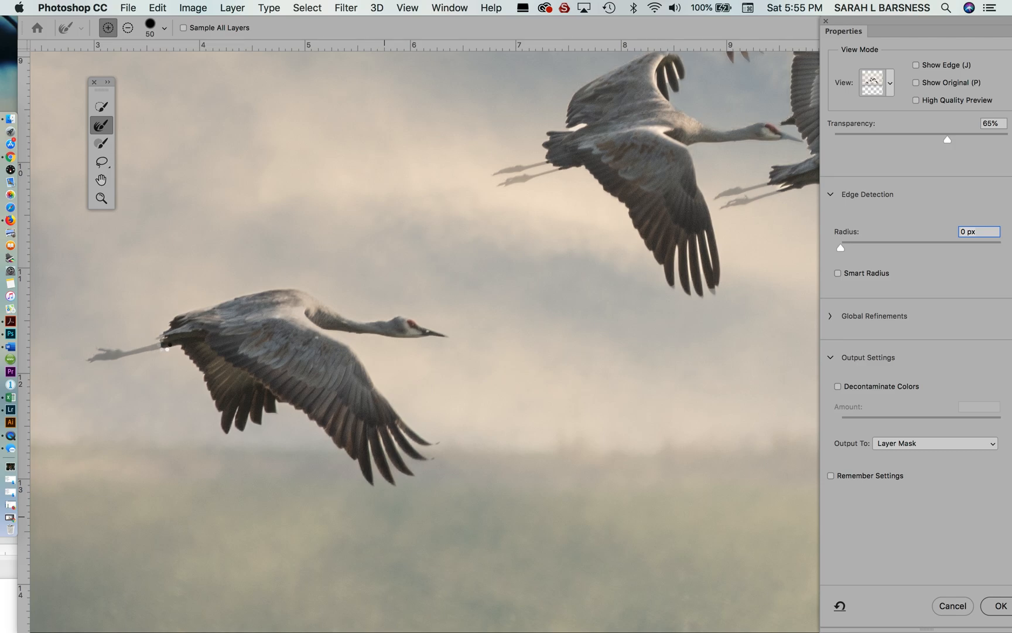
click(90, 352)
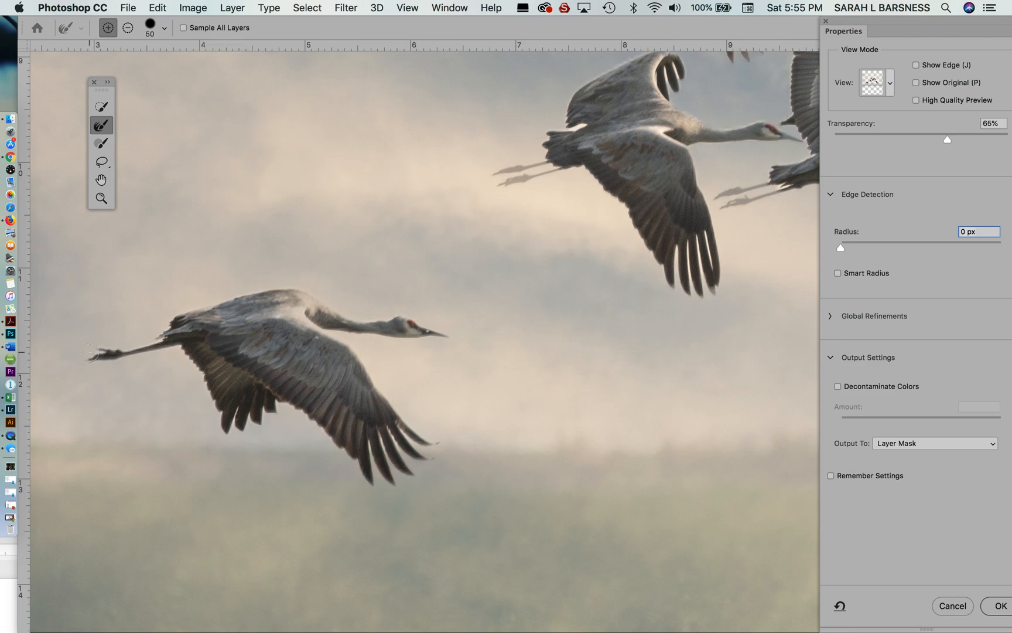
- Refine the mask around the missing legs, beaks, heads and wingtip feathers of the clustered cranes with the Refine Edge Brush
click(571, 159)
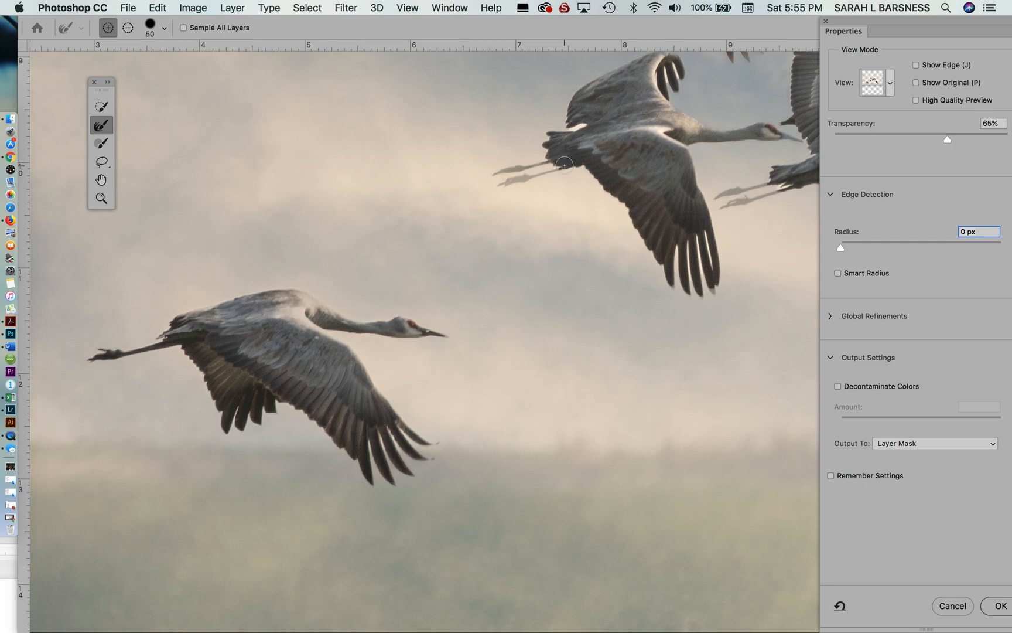
drag(554, 167, 499, 183)
drag(615, 312, 404, 382)
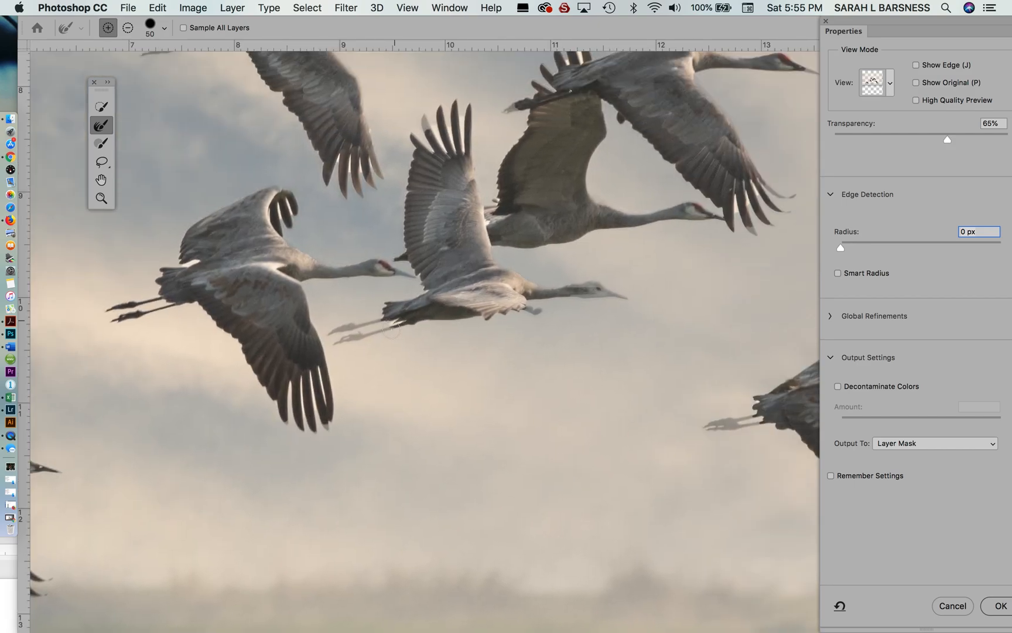
drag(330, 337, 382, 325)
click(414, 278)
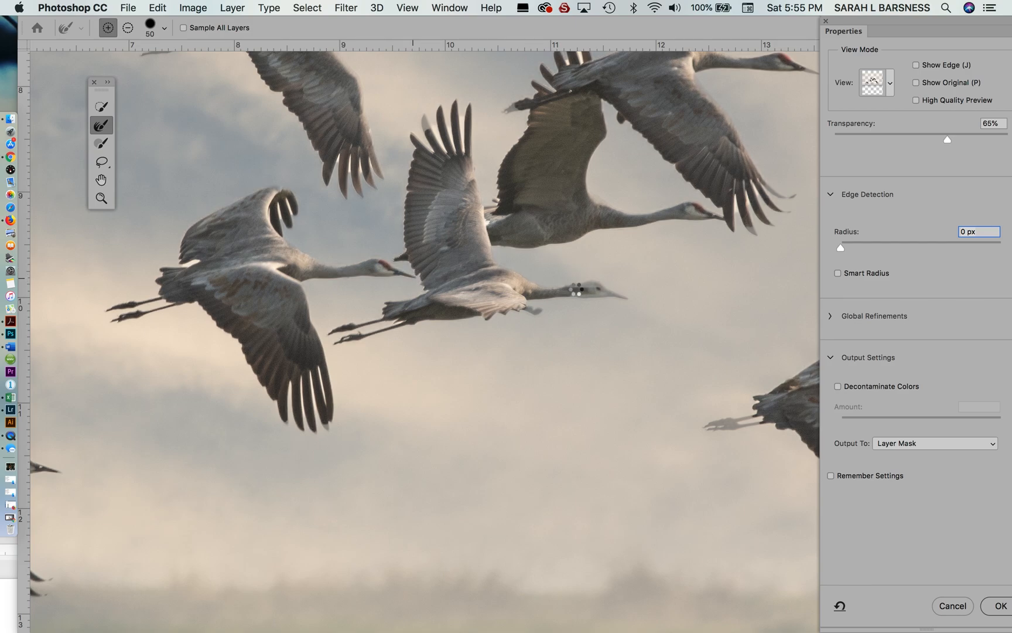
click(625, 300)
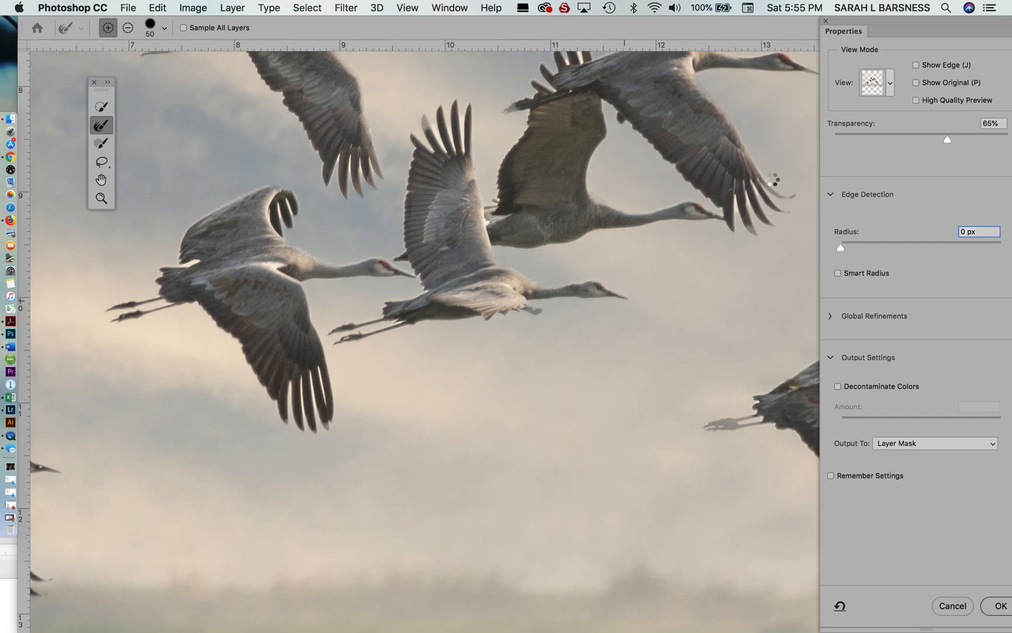
drag(650, 156, 660, 330)
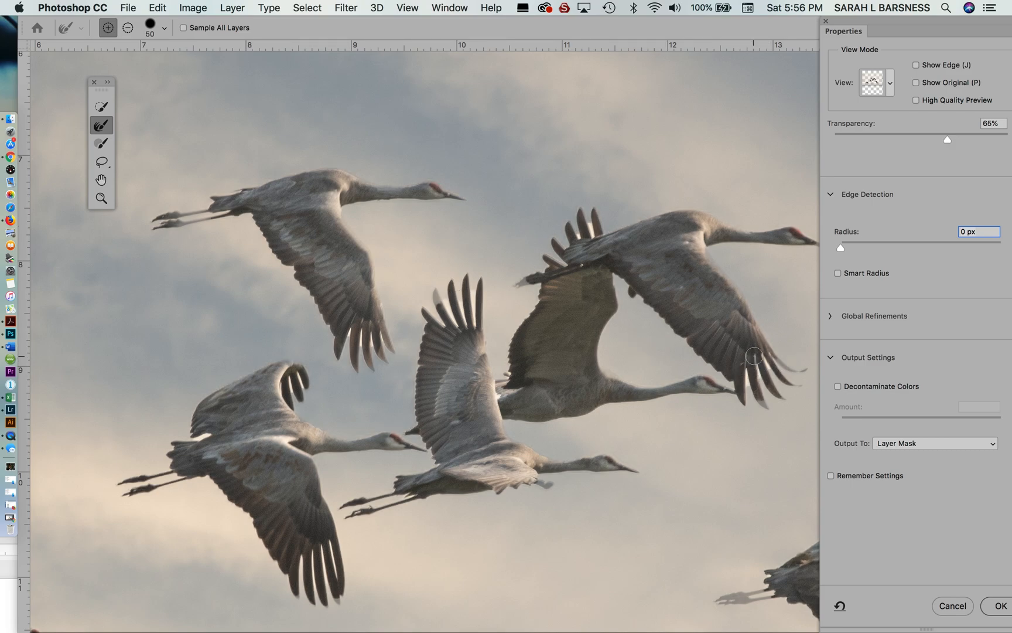
drag(773, 359, 809, 377)
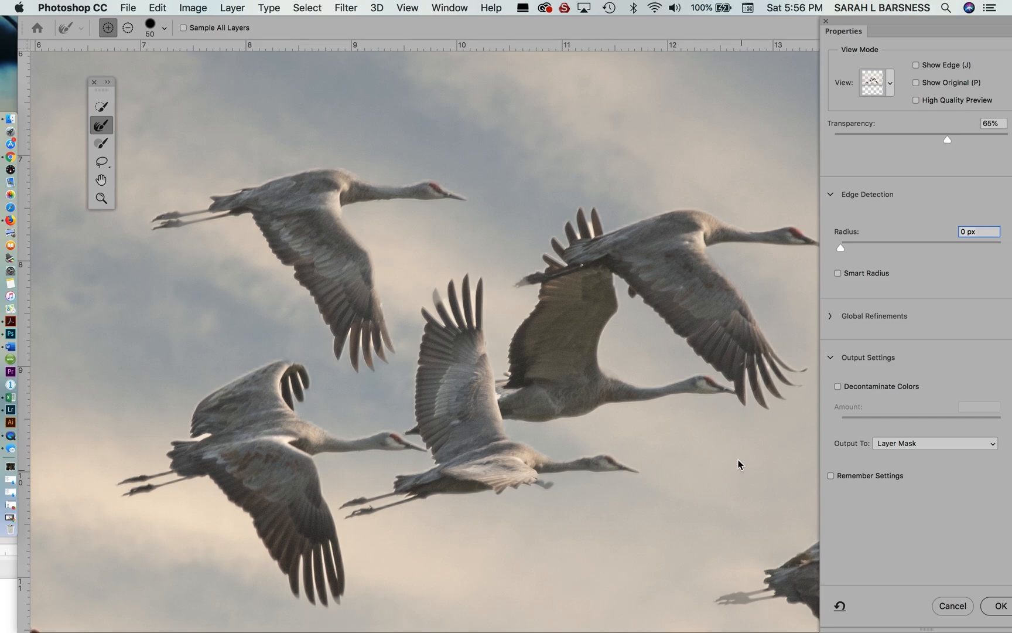
- Refine the mask around the legs and beak tip of the separate crane on the far right of the flock
drag(746, 461, 795, 448)
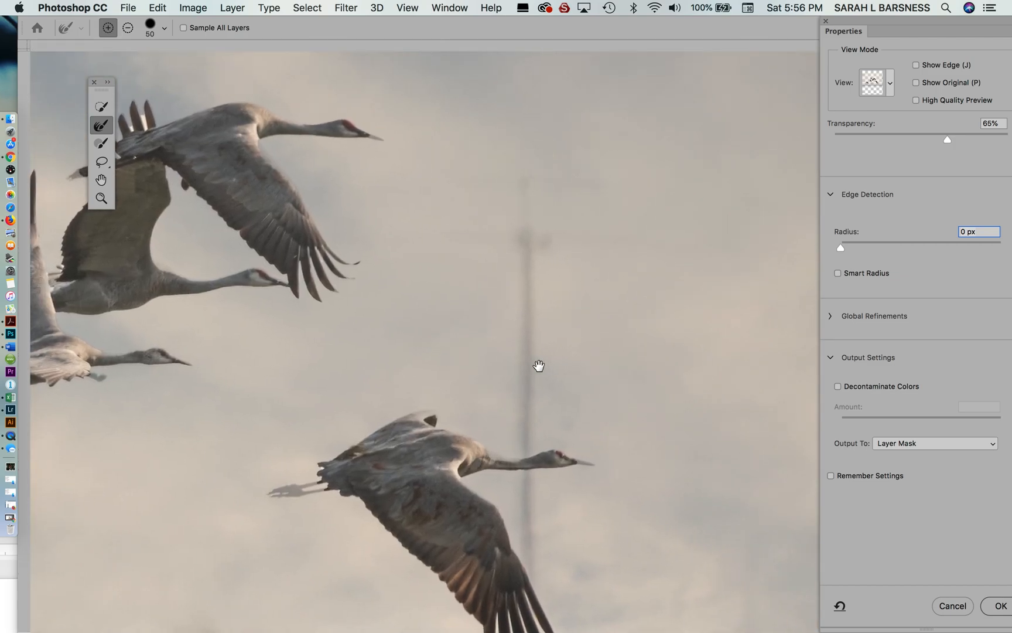
drag(538, 366, 669, 242)
mouse_move(462, 354)
mouse_down()
mouse_move(472, 361)
mouse_move(418, 366)
mouse_up()
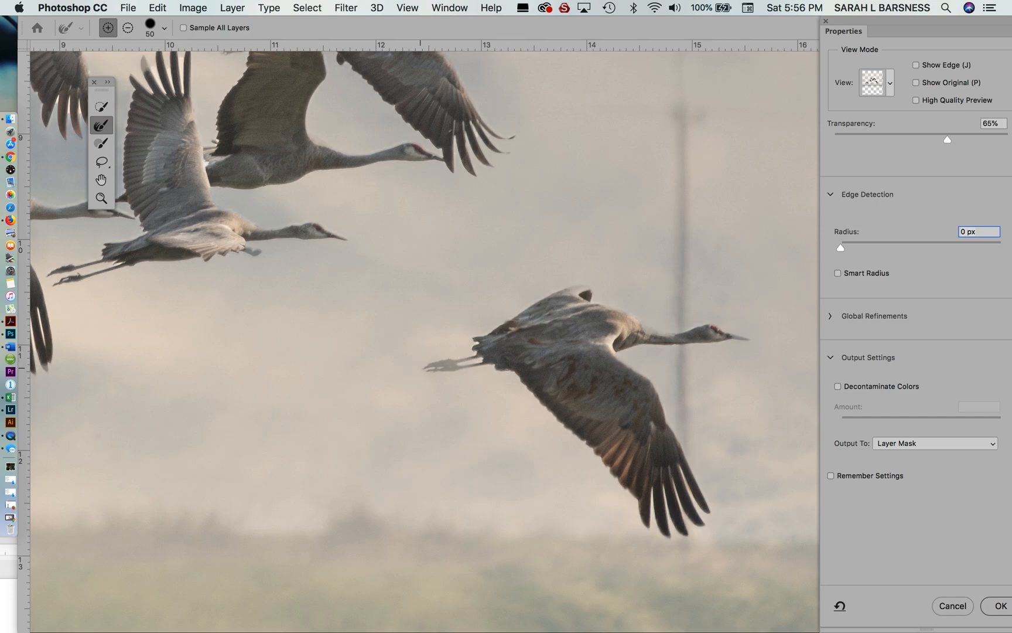
drag(730, 335, 761, 338)
click(749, 339)
- Preview the refined cranes in On Layers view and apply the refinement to the layer mask
click(891, 85)
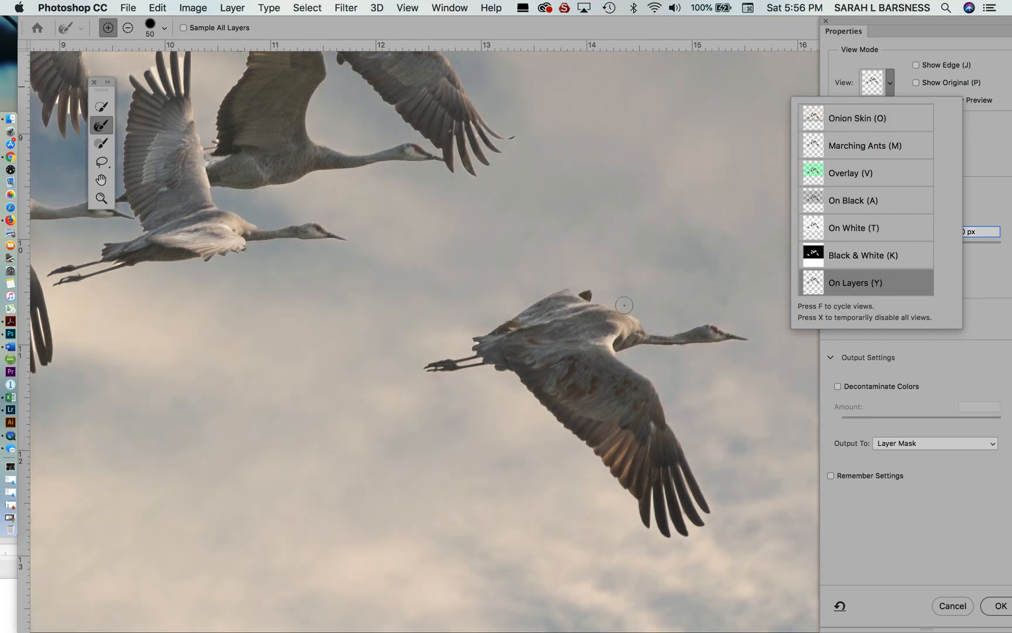
key(space)
mouse_move(396, 244)
mouse_down()
mouse_move(521, 286)
mouse_move(701, 493)
mouse_move(692, 443)
mouse_move(623, 448)
mouse_up()
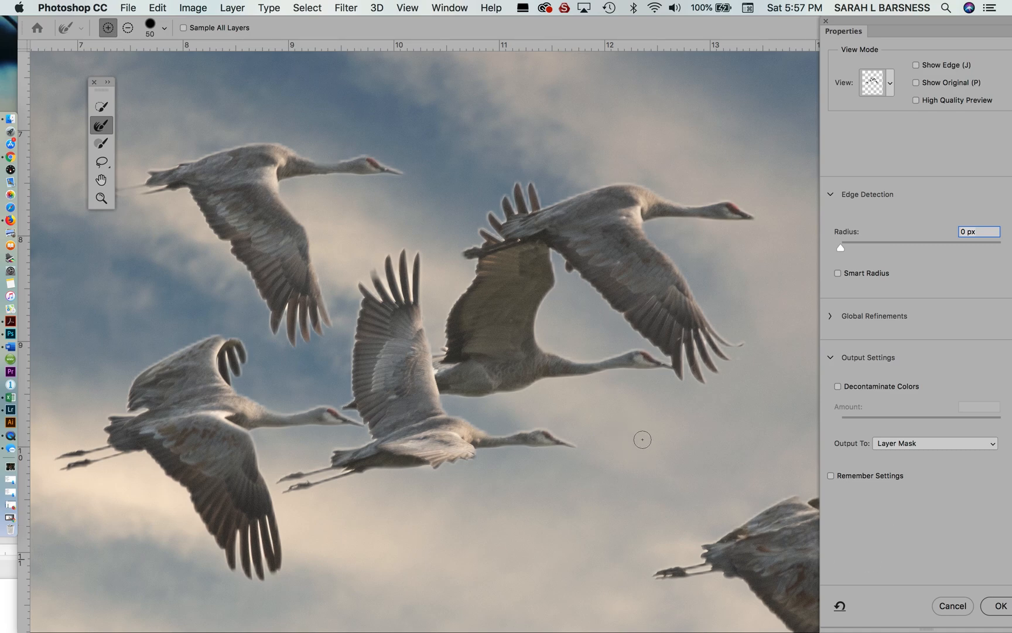
click(996, 606)
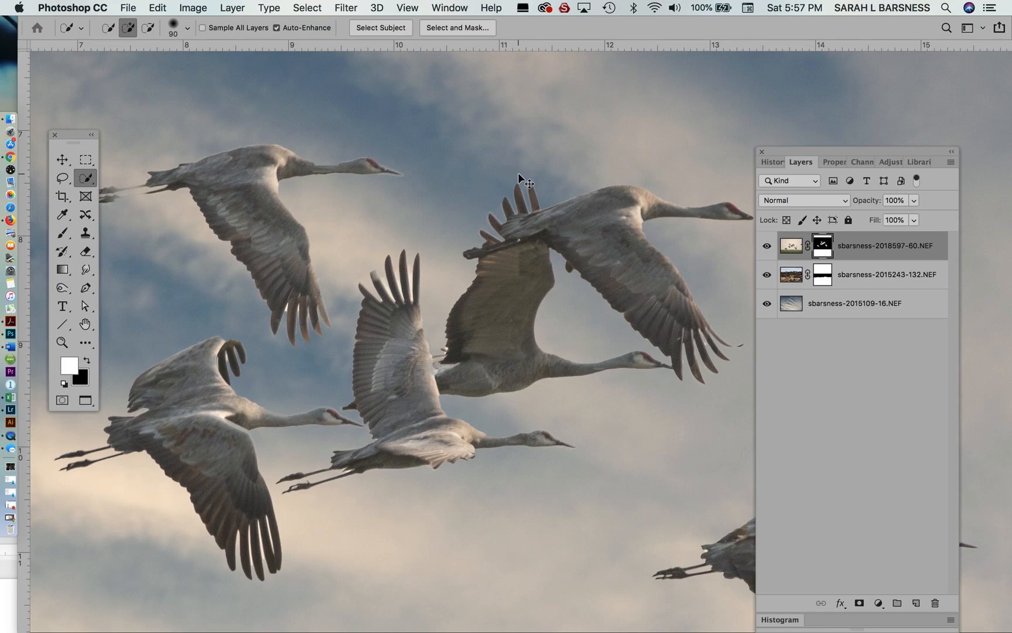
- Scale the cranes layer proportionally to about 130%, position the flock in the sky above the rock wall, and apply the transform
key(super+0)
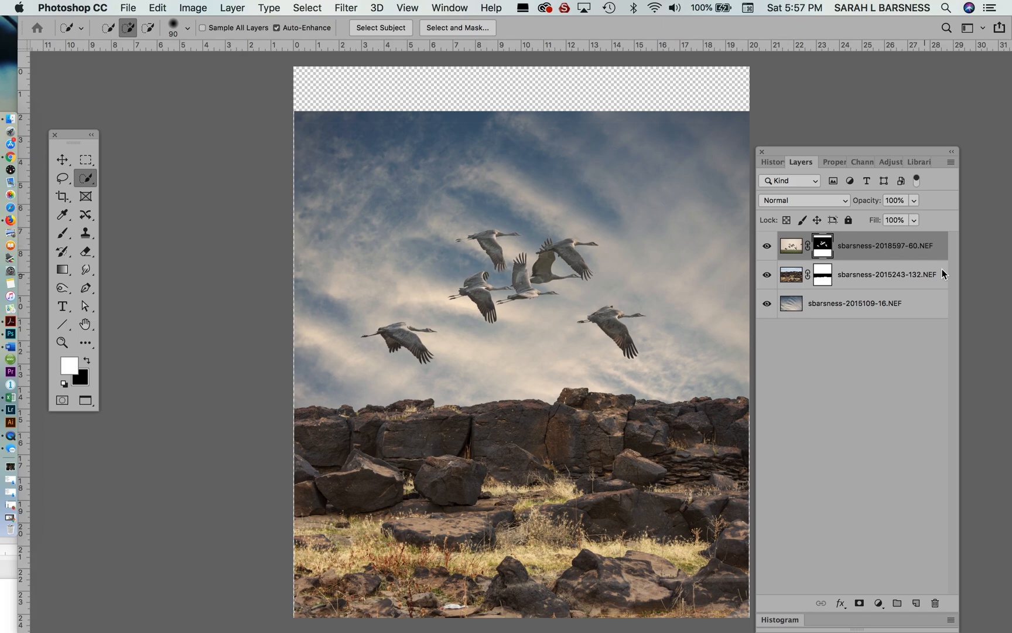
key(x)
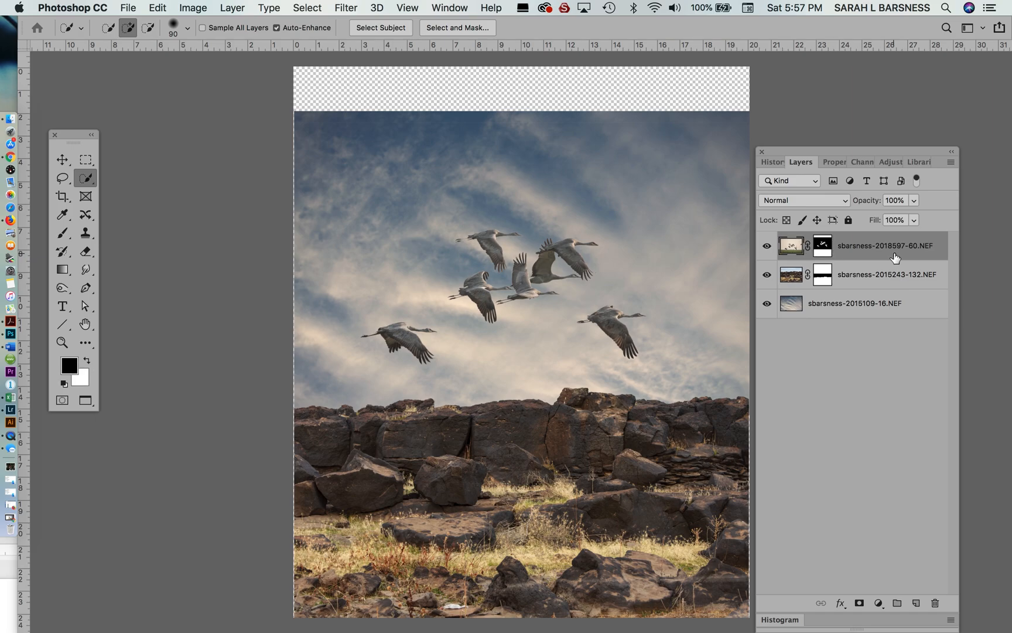
key(super+t)
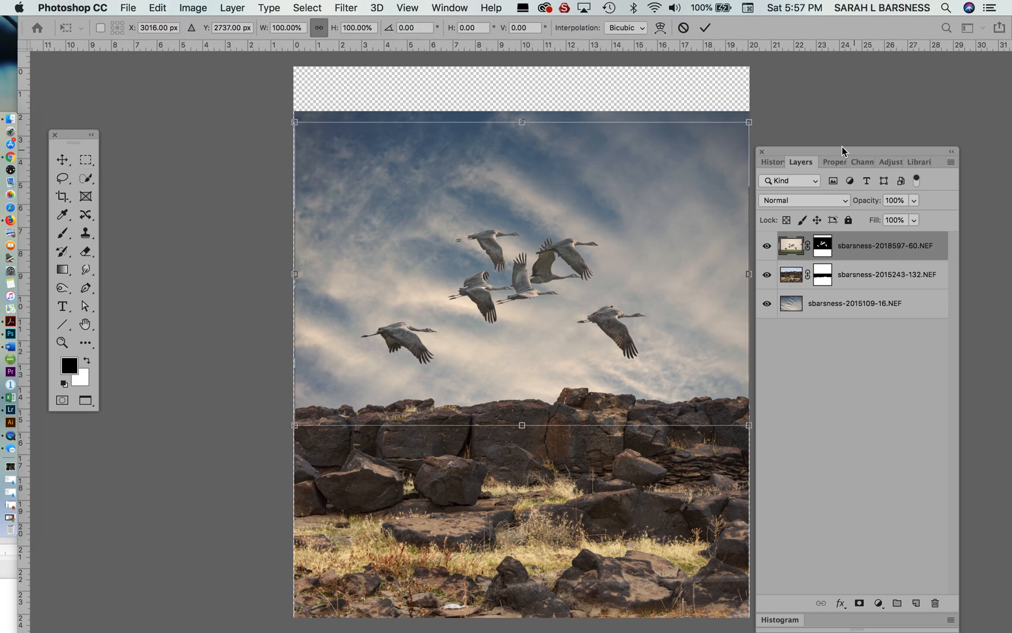
drag(841, 154, 956, 144)
drag(749, 426, 870, 506)
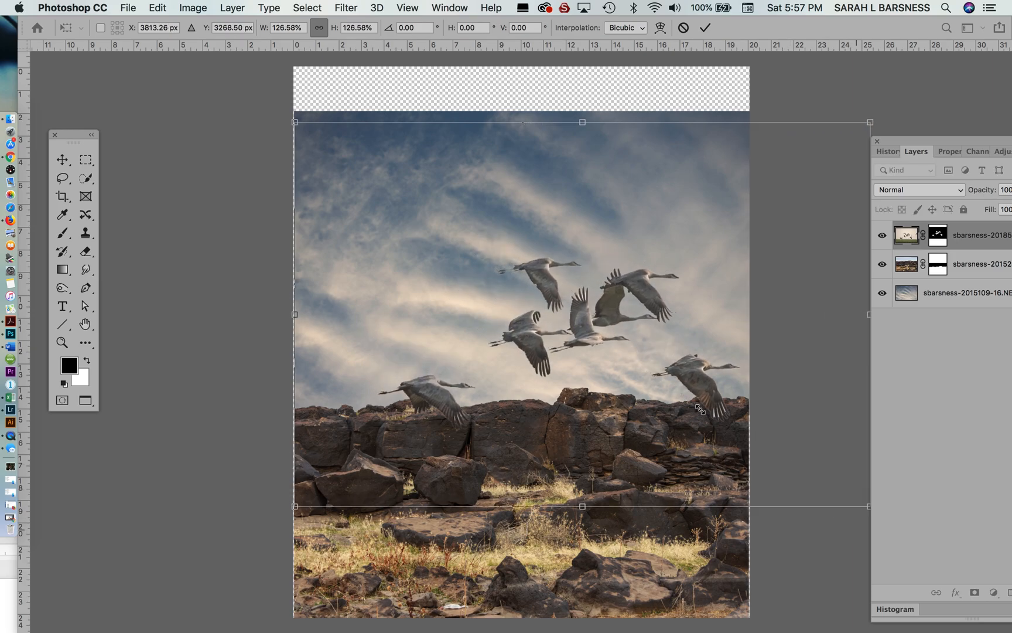
drag(637, 337, 591, 275)
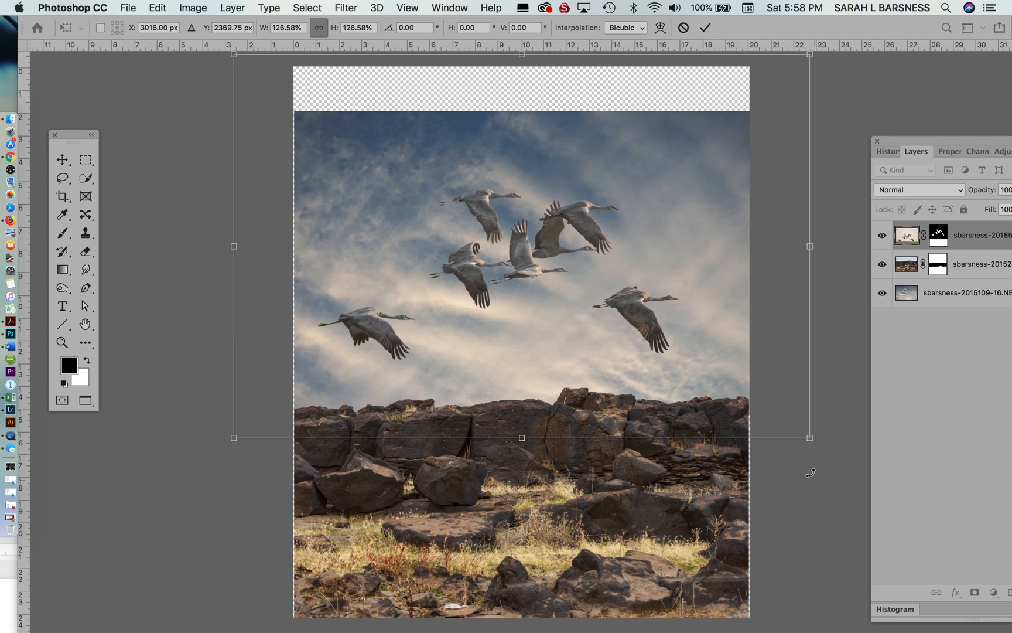
drag(812, 439, 827, 450)
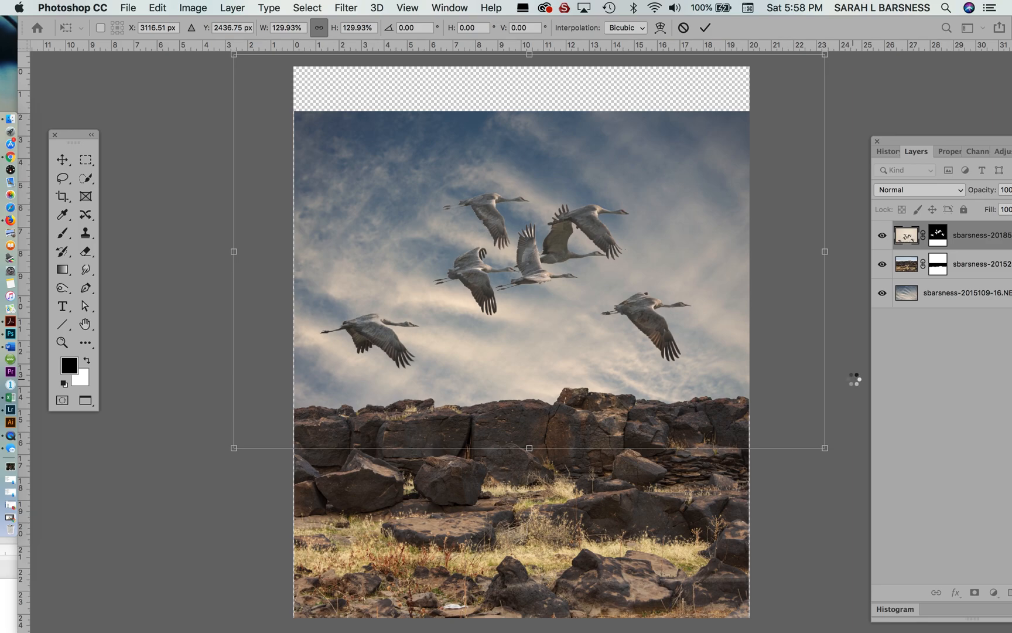
key(w)
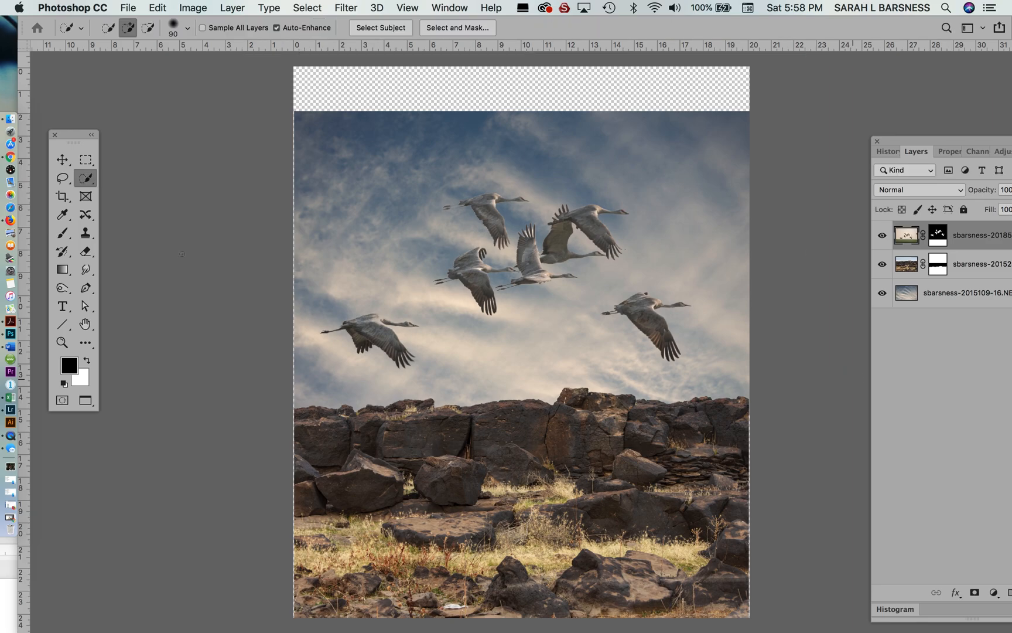
- Set the crop to exclude the transparent strip above the sky and trim slivers off the side and bottom edges
click(63, 196)
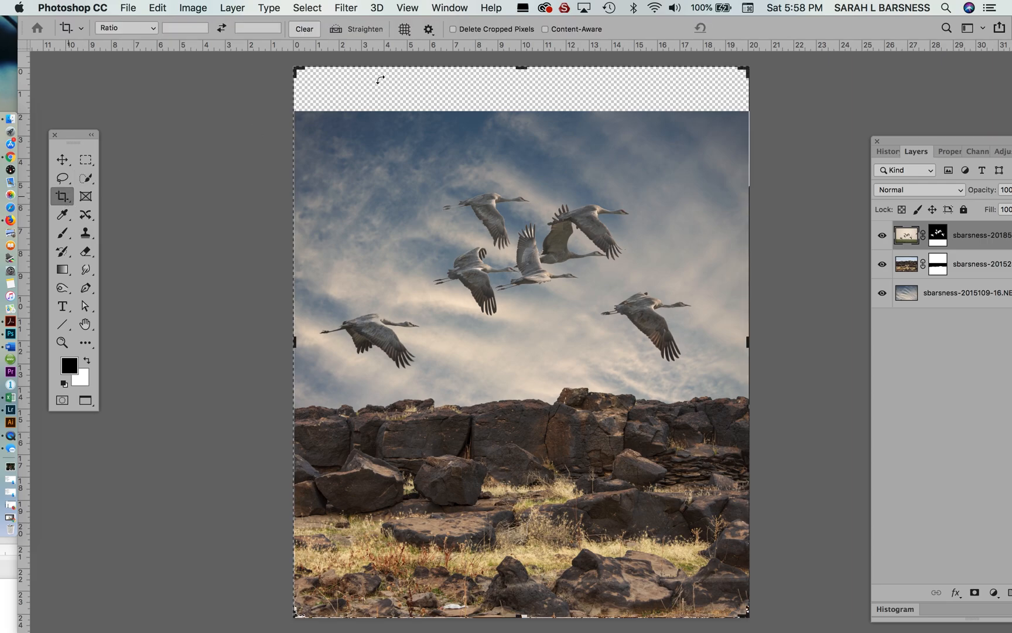
drag(523, 69, 519, 94)
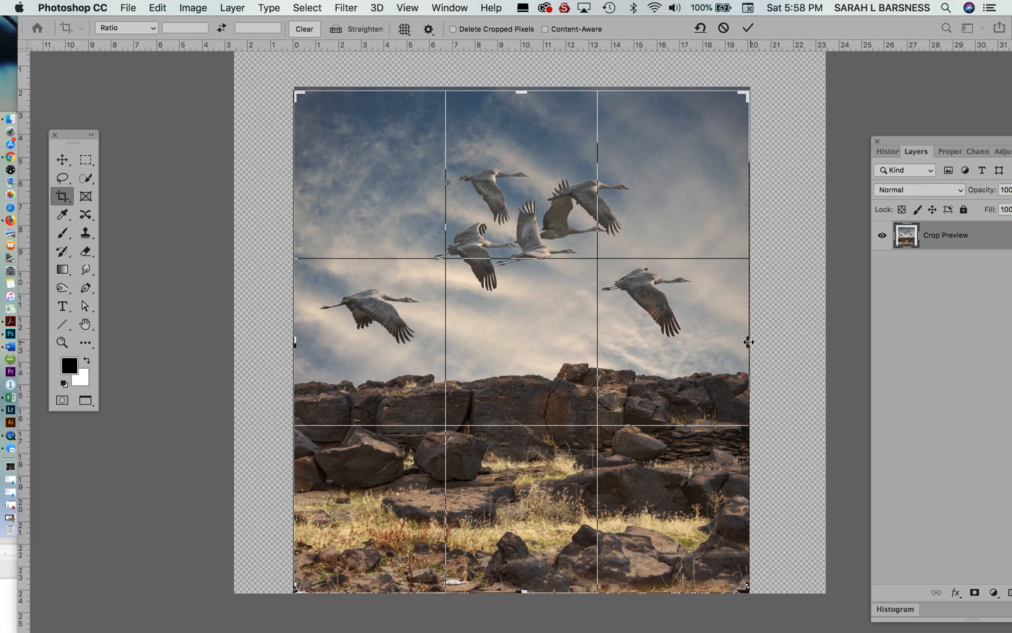
drag(749, 342, 745, 343)
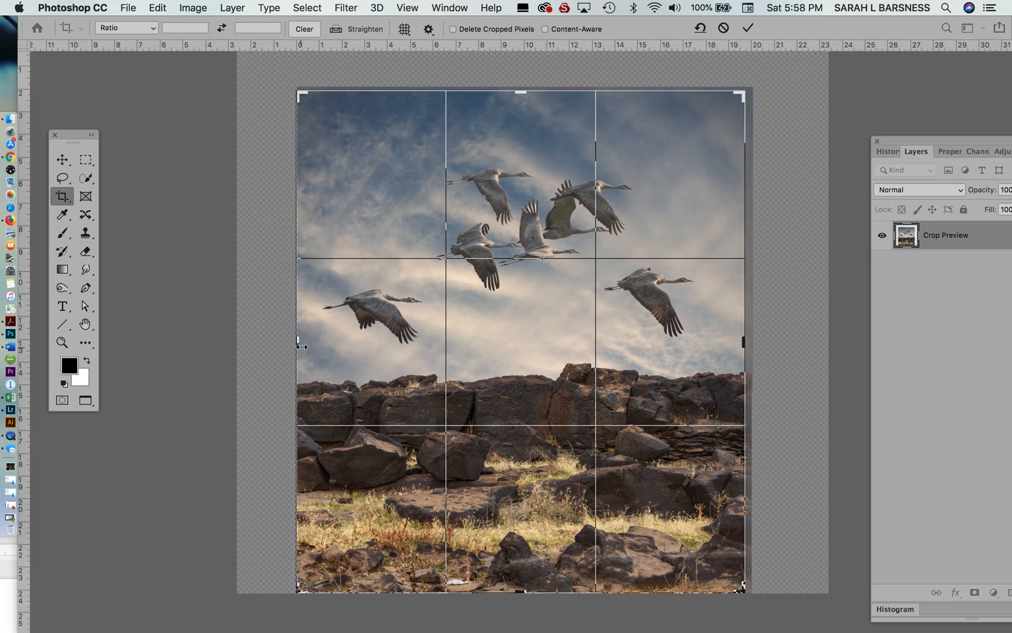
drag(300, 341, 302, 342)
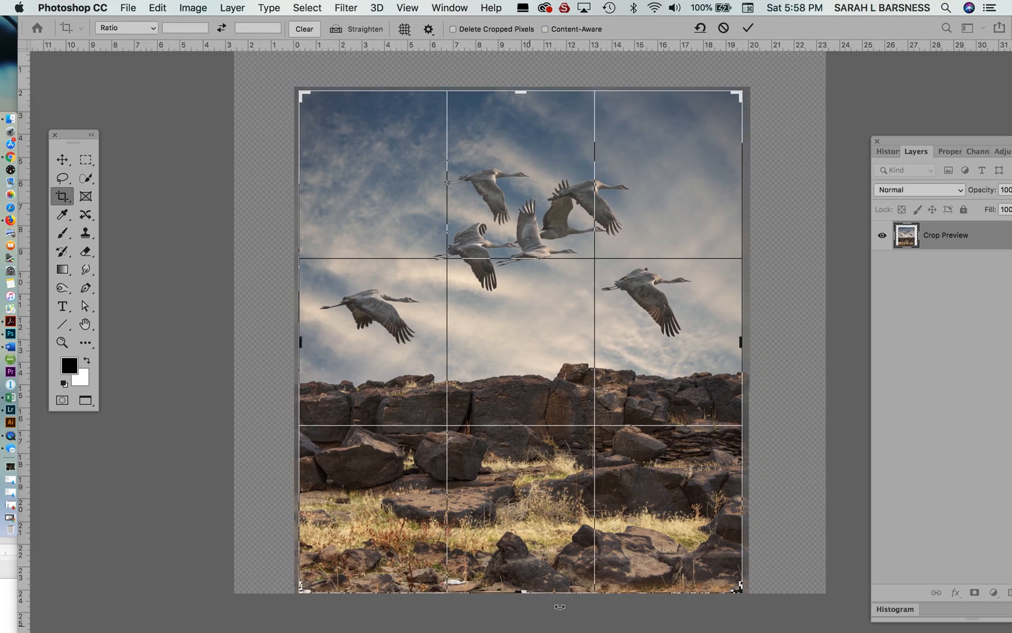
drag(521, 591, 521, 590)
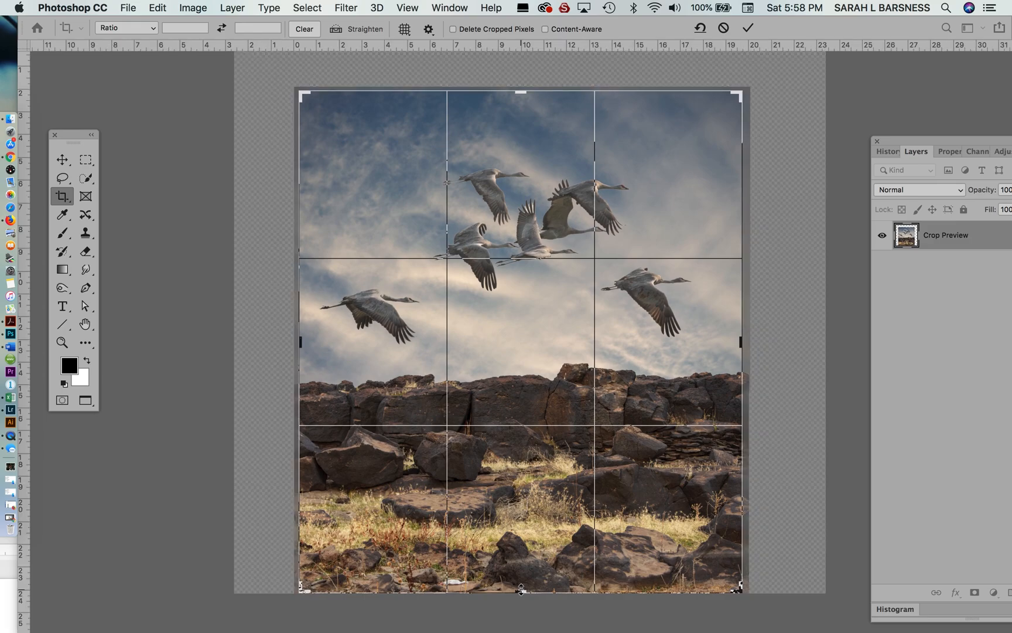